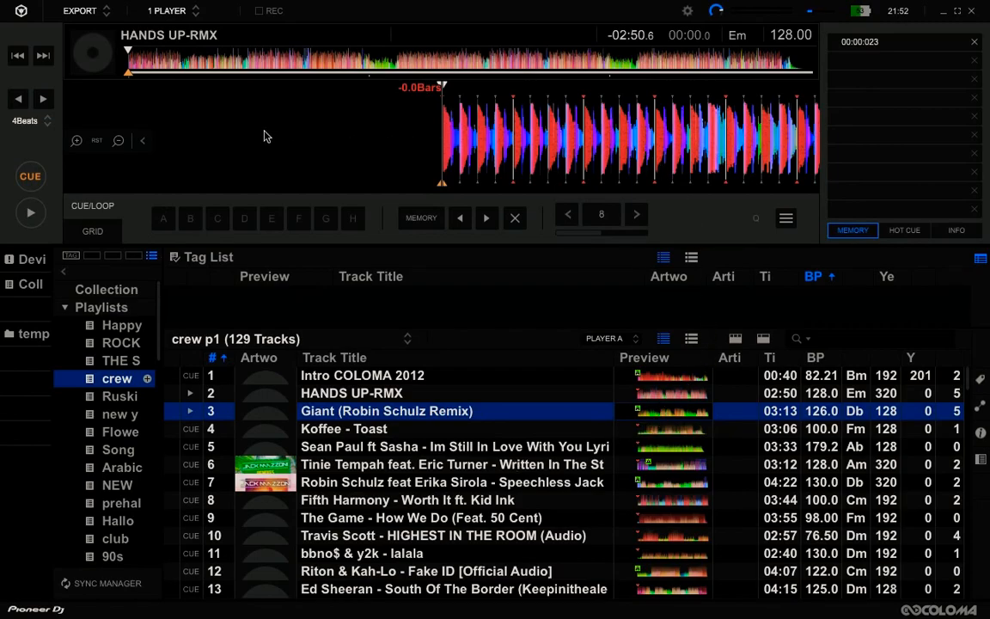
# Step: Switch from Export mode to Performance mode and slightly enlarge the Tag List area above the track list
pyautogui.click(86, 12)
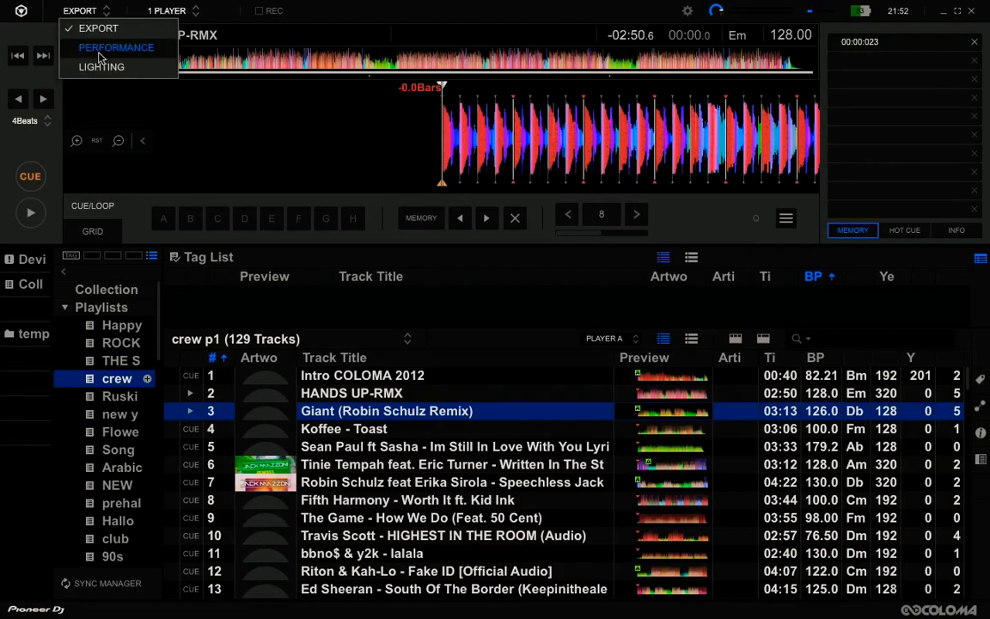
pyautogui.click(99, 54)
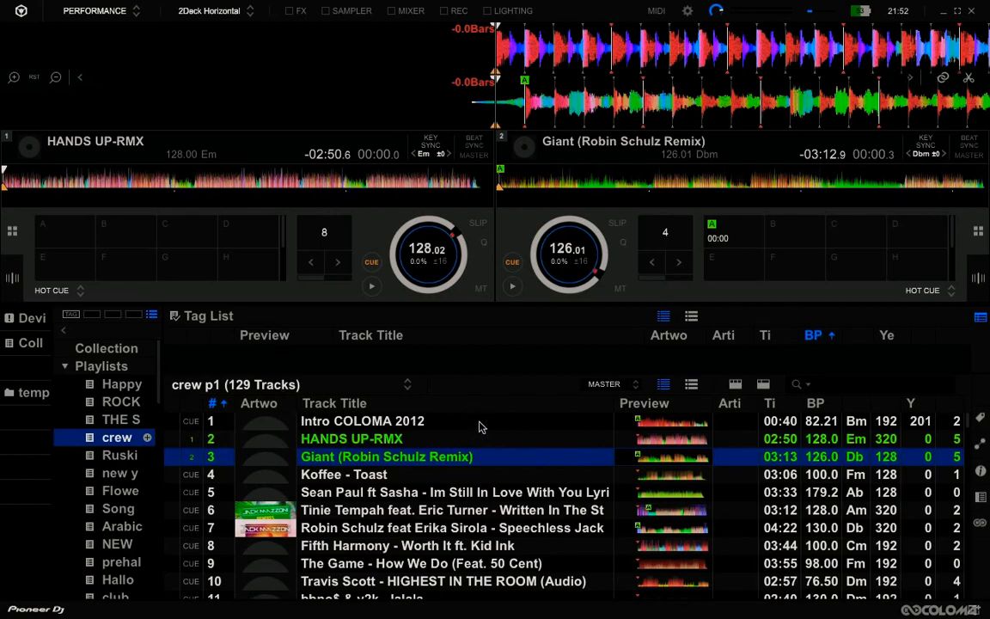
pyautogui.click(82, 12)
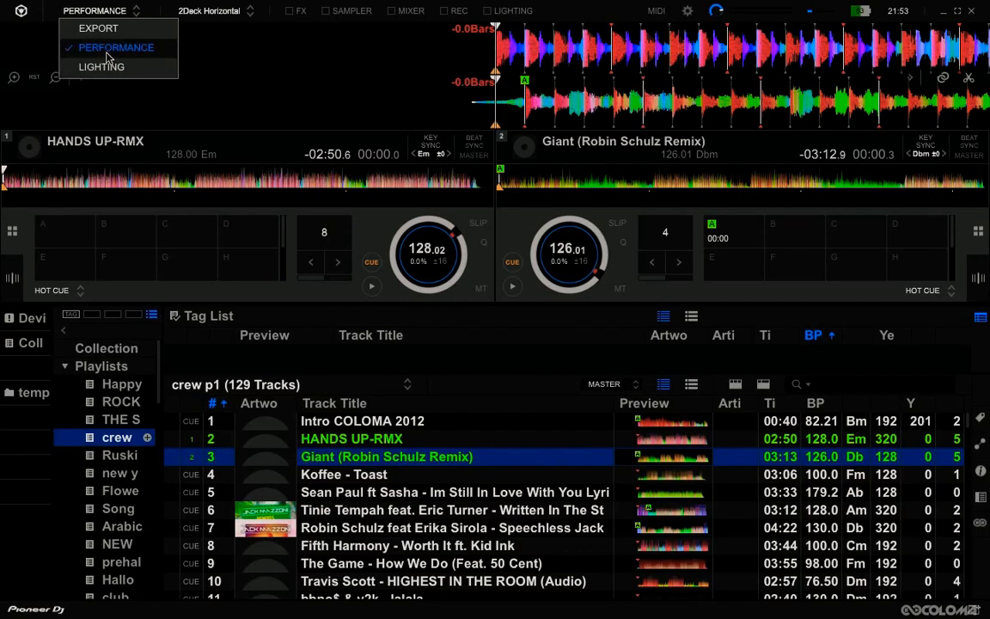
pyautogui.click(99, 52)
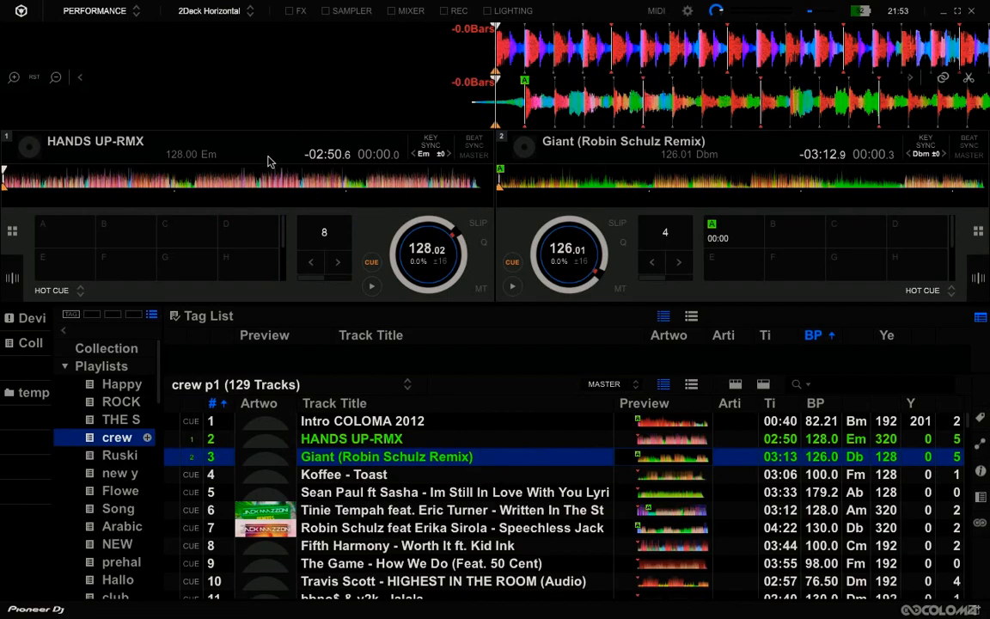
pyautogui.moveTo(458, 393)
pyautogui.mouseDown()
pyautogui.moveTo(453, 446)
pyautogui.moveTo(453, 373)
pyautogui.moveTo(447, 440)
pyautogui.moveTo(443, 394)
pyautogui.mouseUp()
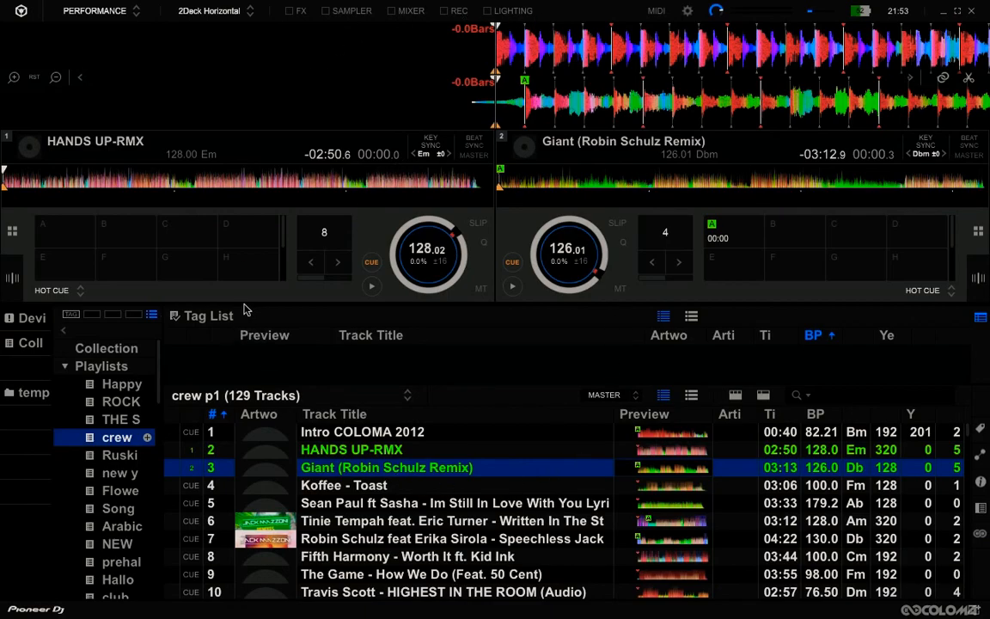
# Step: View the 2Deck Vertical, 4Deck Horizontal, 4Deck Vertical and Browse layouts in turn, and return to 2Deck Horizontal
pyautogui.click(182, 12)
pyautogui.click(210, 48)
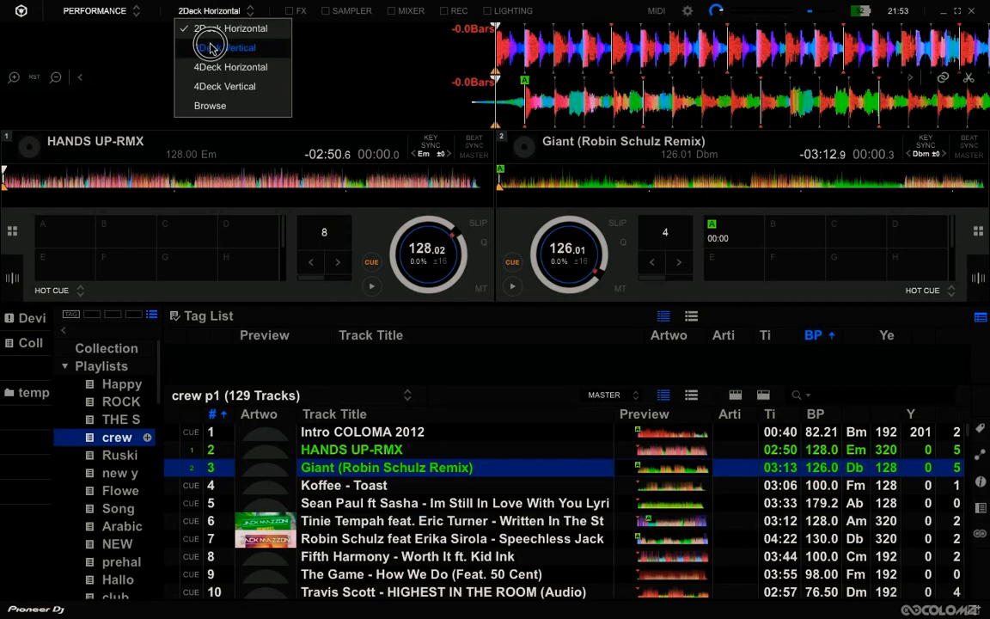
pyautogui.click(210, 12)
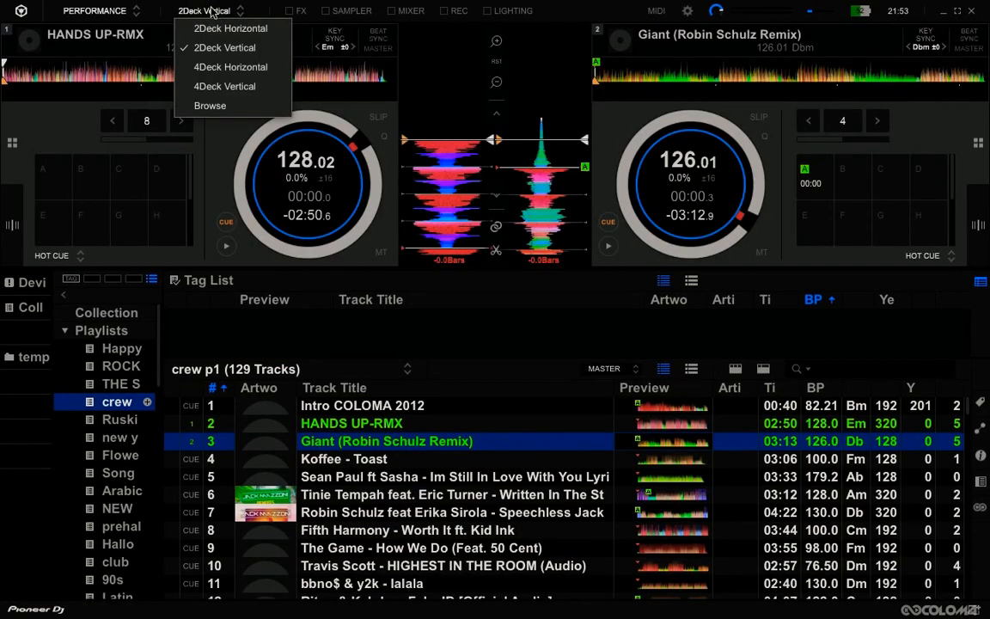
pyautogui.click(216, 67)
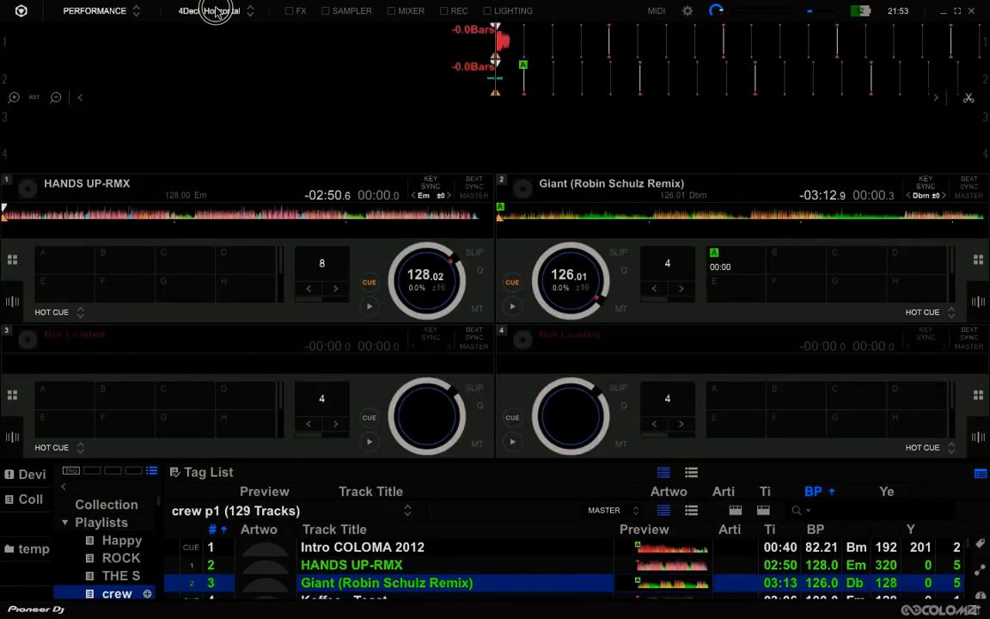
pyautogui.click(206, 11)
pyautogui.click(220, 84)
pyautogui.click(221, 13)
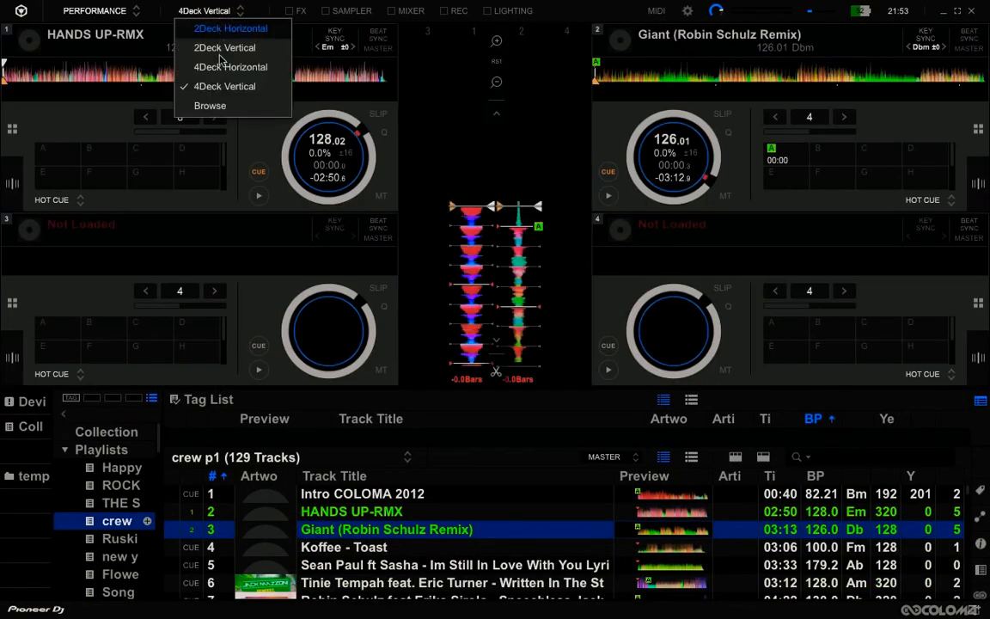
pyautogui.click(217, 107)
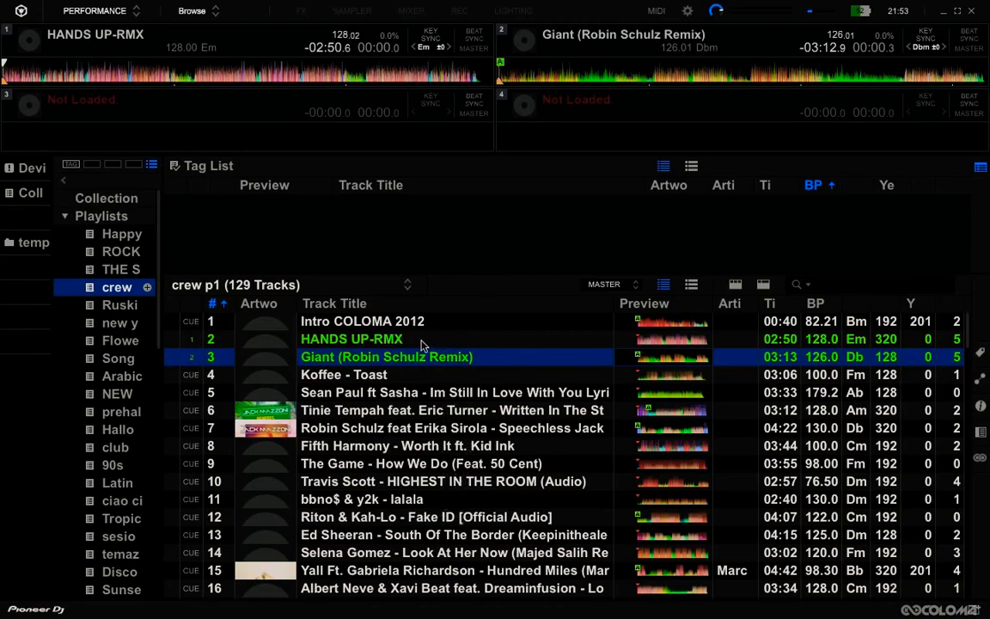
pyautogui.click(193, 13)
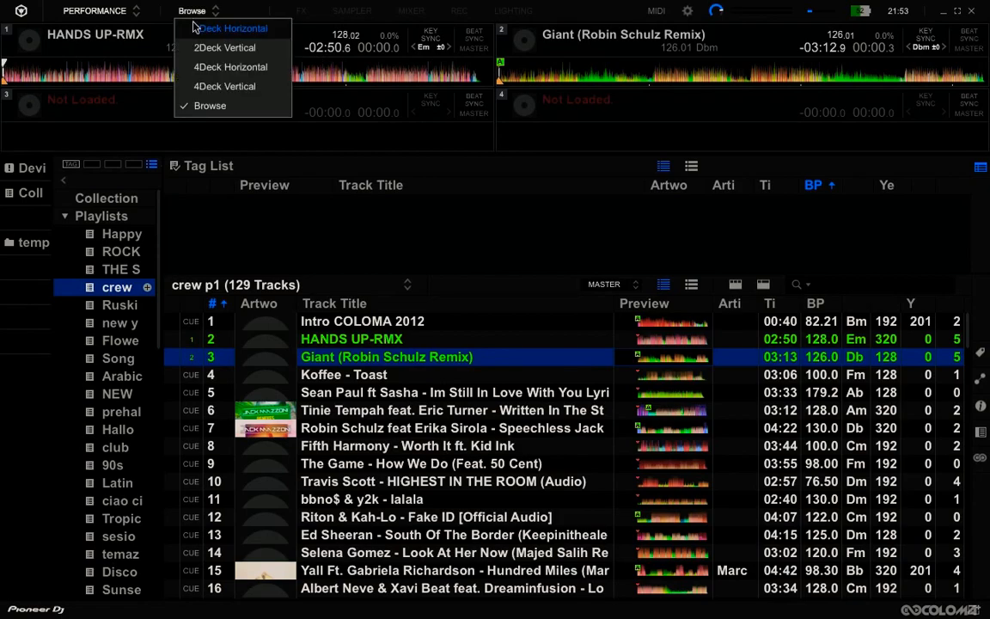
pyautogui.click(197, 28)
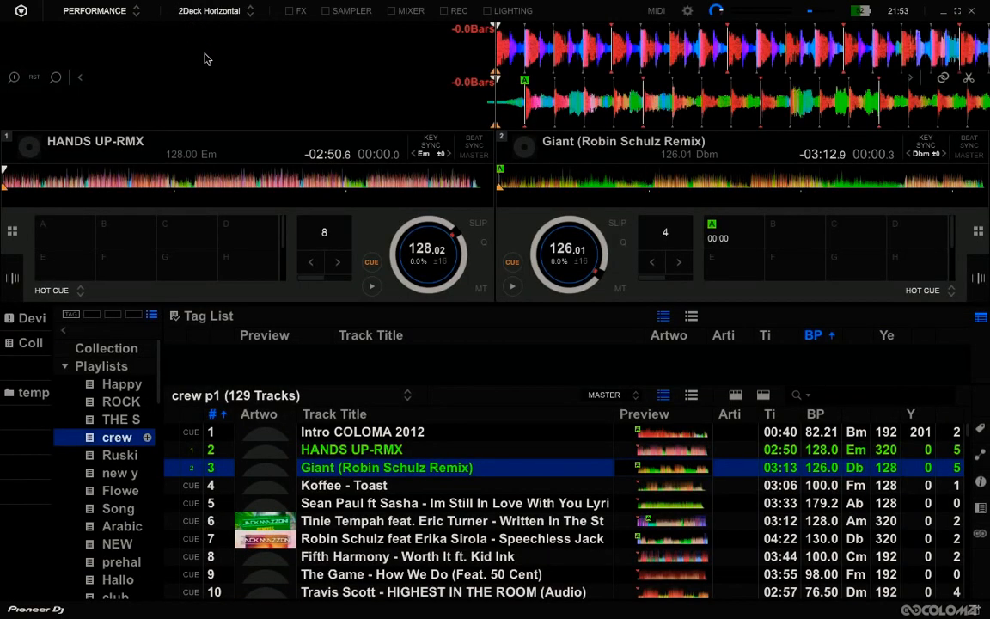
# Step: Toggle twice between the 2Deck Horizontal layout and the enlarged Browse layout
pyautogui.press('space')
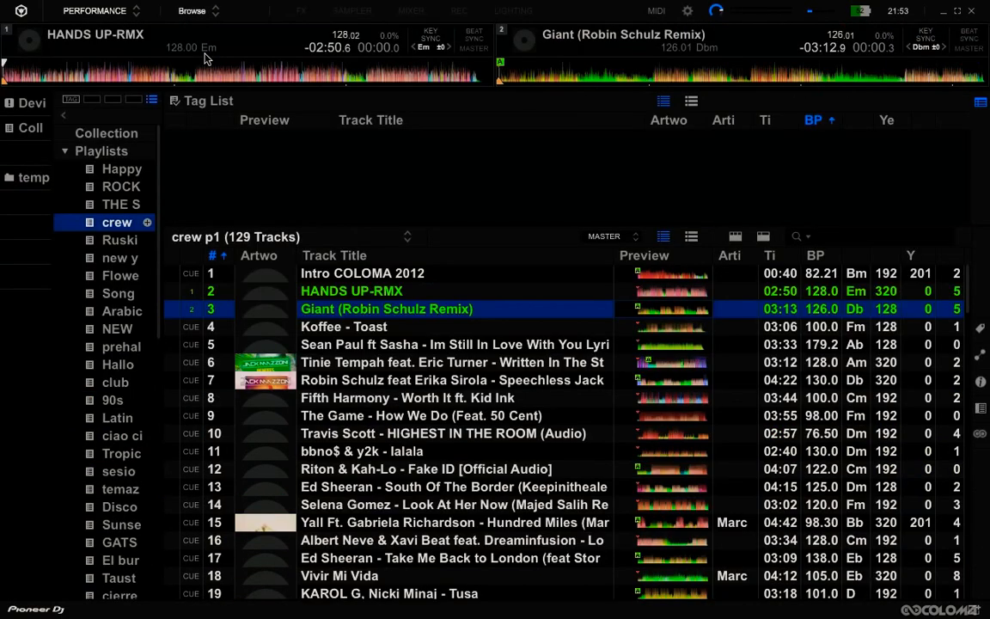
pyautogui.press('space')
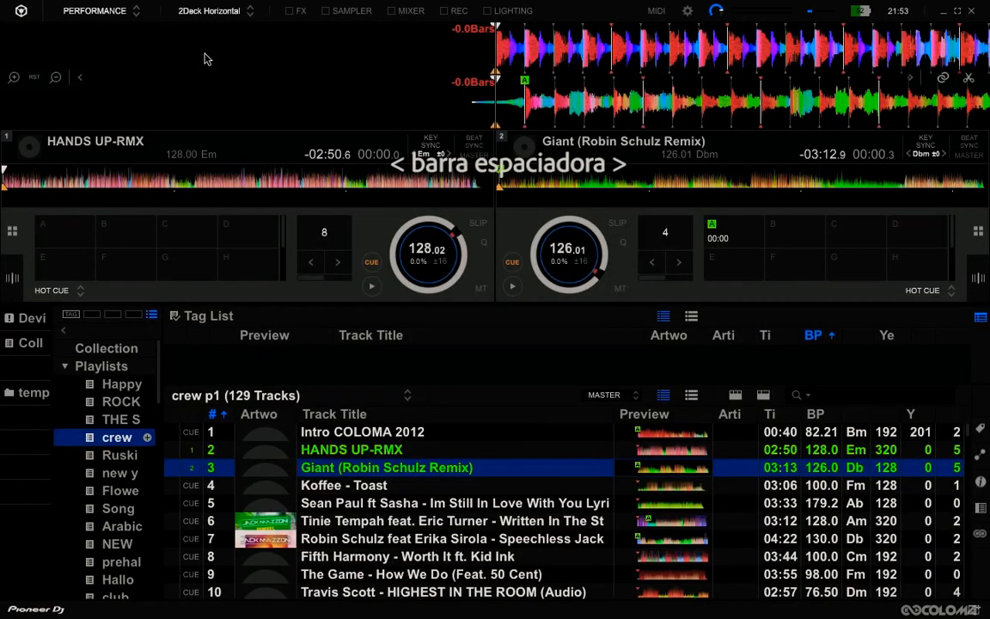
pyautogui.press('space')
pyautogui.press('space')
# Step: Show and hide the FX, Sampler, Mixer, Rec and Lighting sections one after another
pyautogui.click(290, 11)
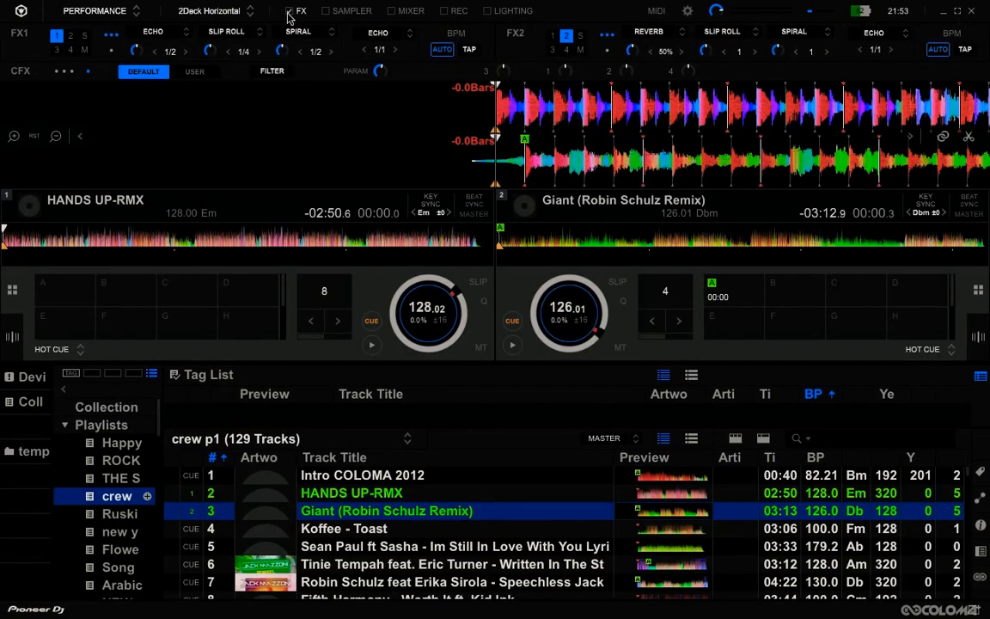
pyautogui.click(290, 11)
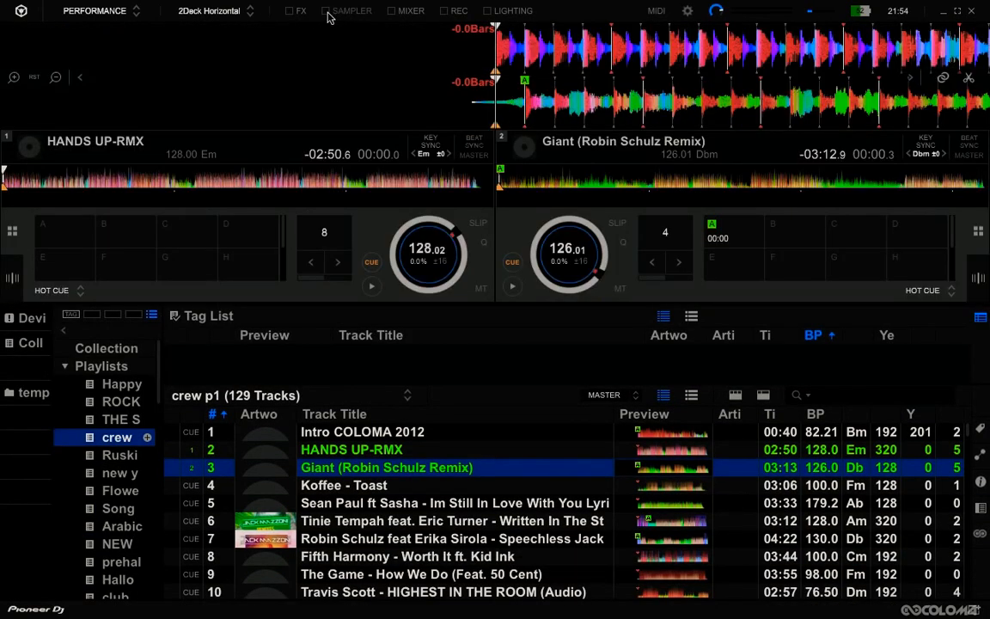
pyautogui.click(327, 11)
pyautogui.click(327, 12)
pyautogui.click(392, 11)
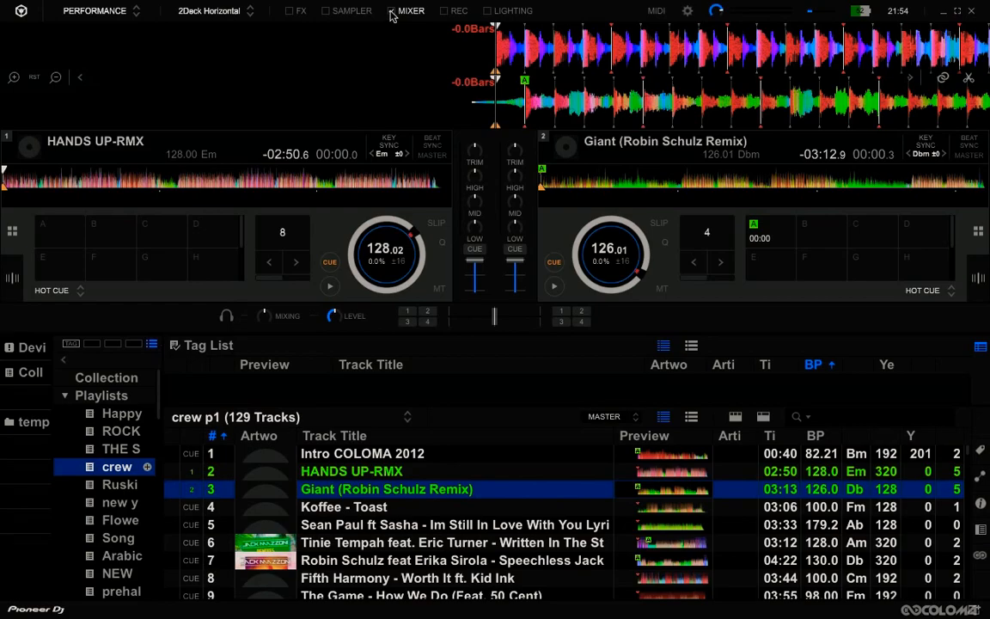
pyautogui.click(392, 12)
pyautogui.click(444, 11)
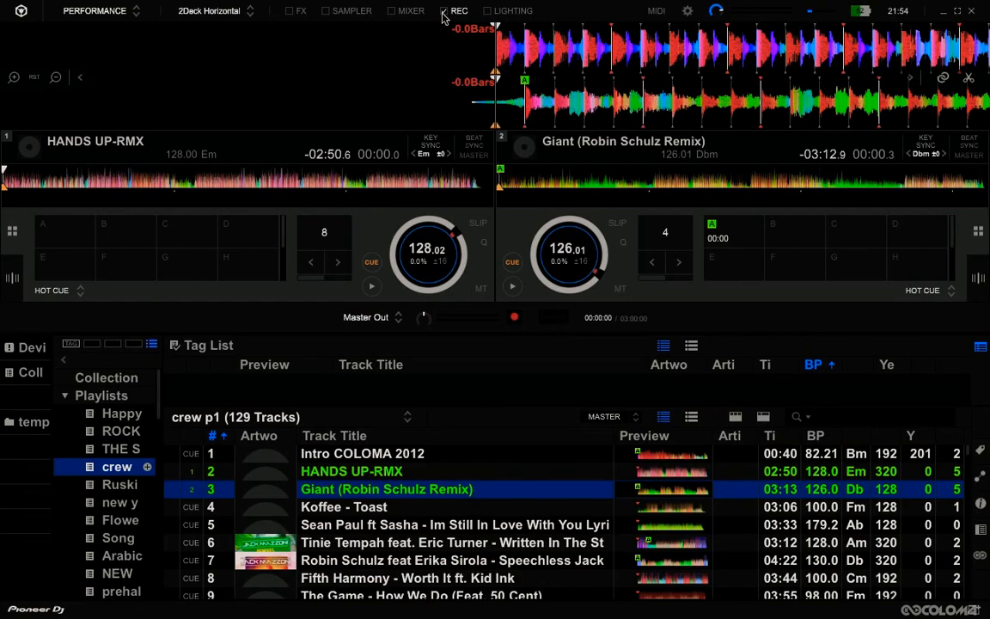
pyautogui.click(443, 11)
pyautogui.click(487, 11)
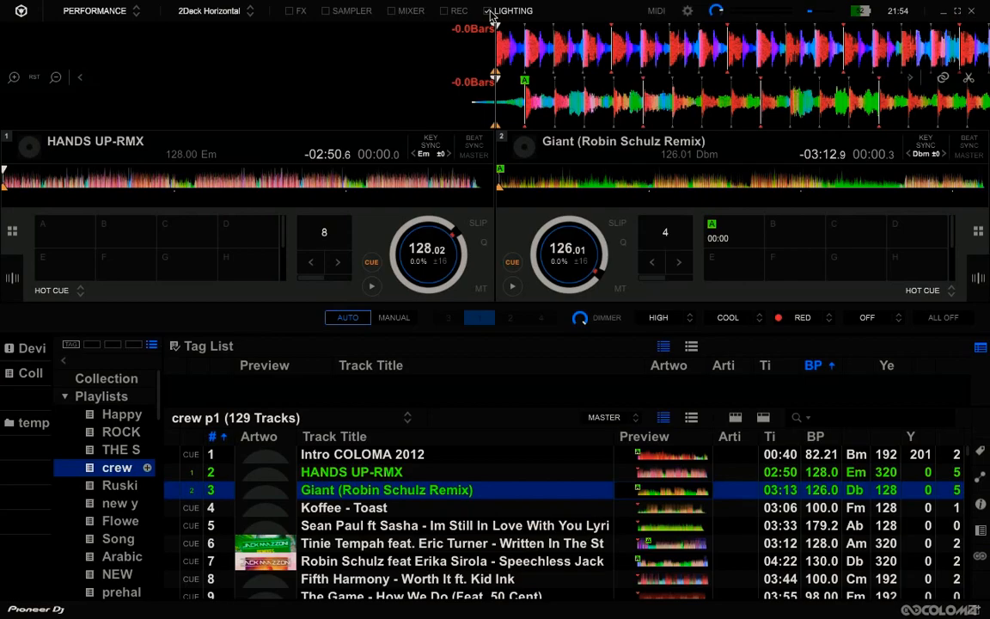
pyautogui.click(488, 11)
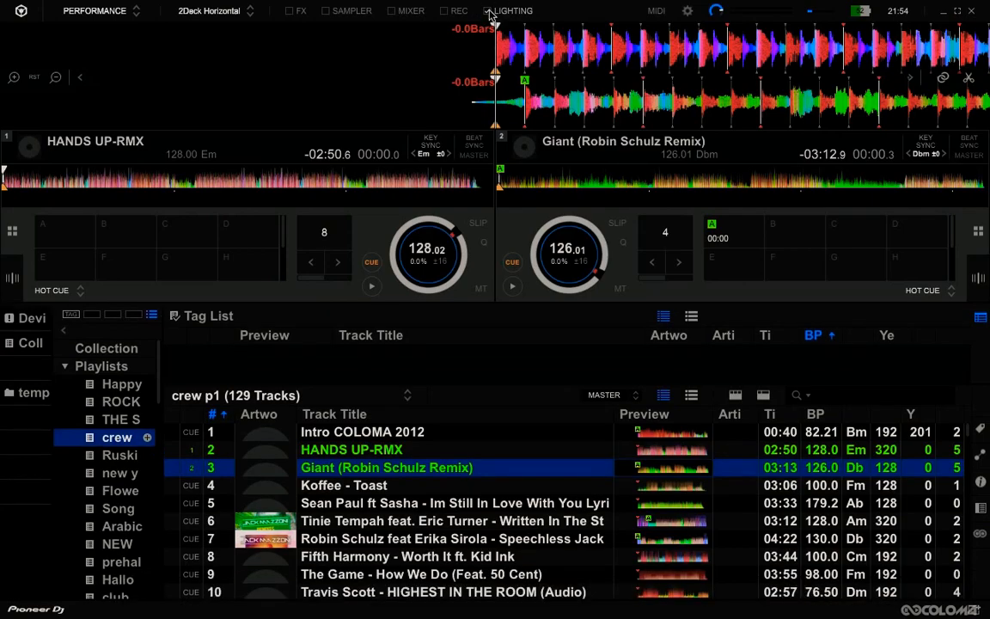
# Step: Open the MIDI settings to view the controller mapping categories, and close them again
pyautogui.click(658, 11)
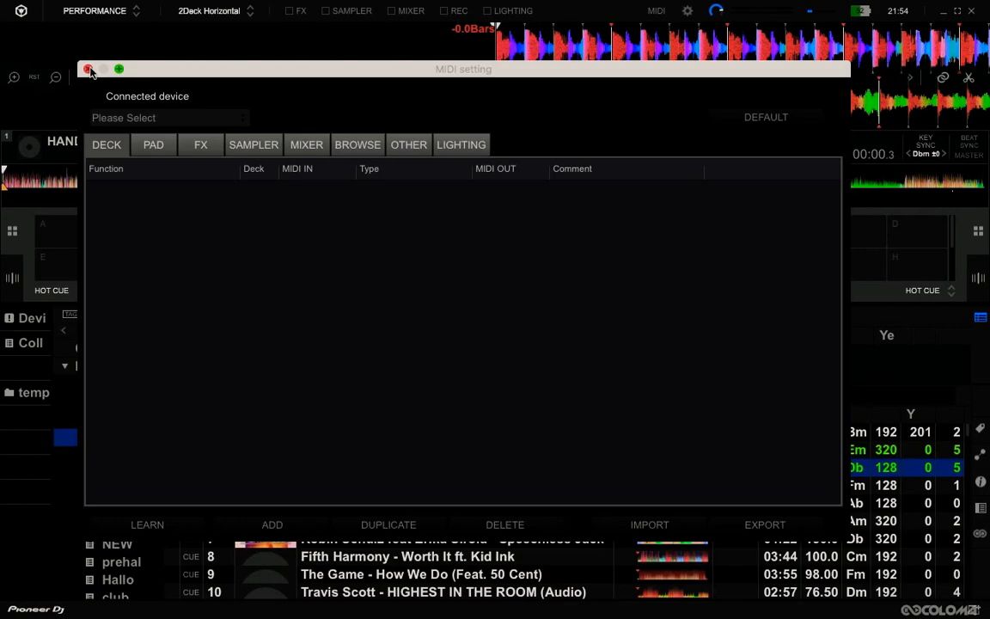
pyautogui.click(88, 69)
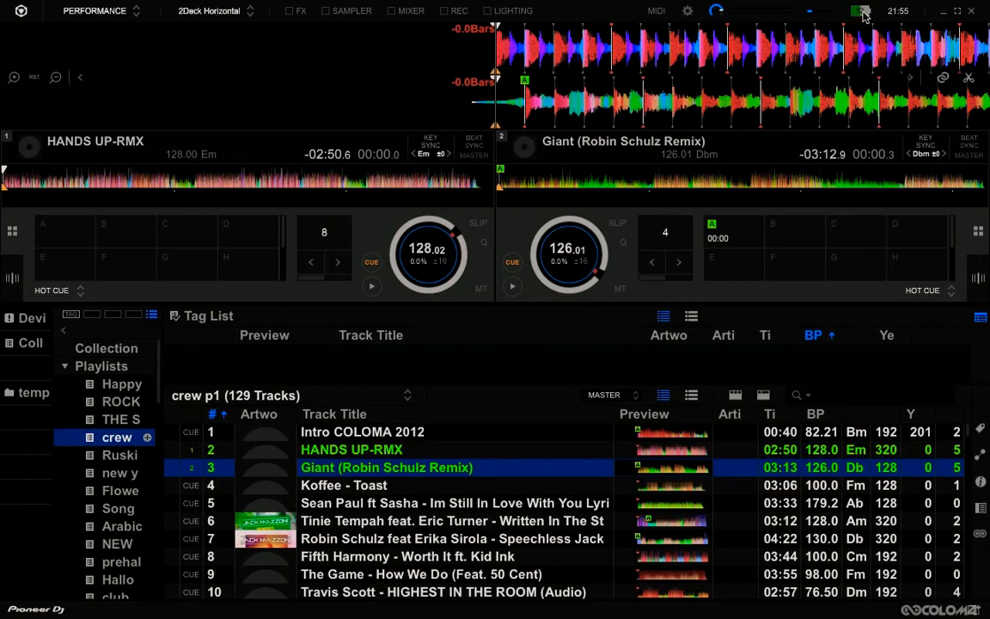
# Step: Check the collection for missing files outside full screen, dismiss the Missing File Manager, and return to full screen
pyautogui.click(959, 12)
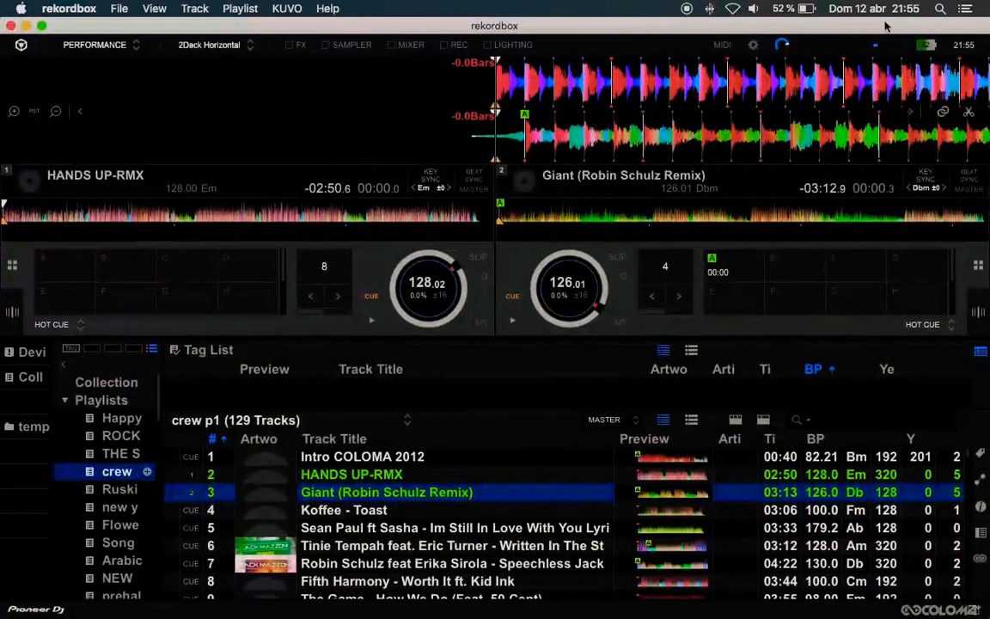
pyautogui.click(117, 9)
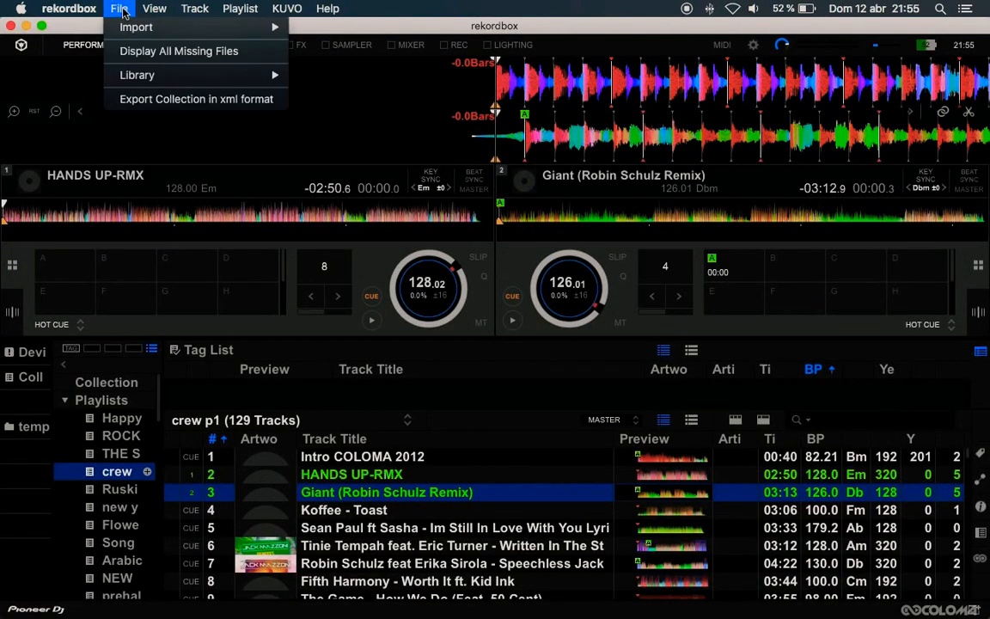
pyautogui.click(157, 52)
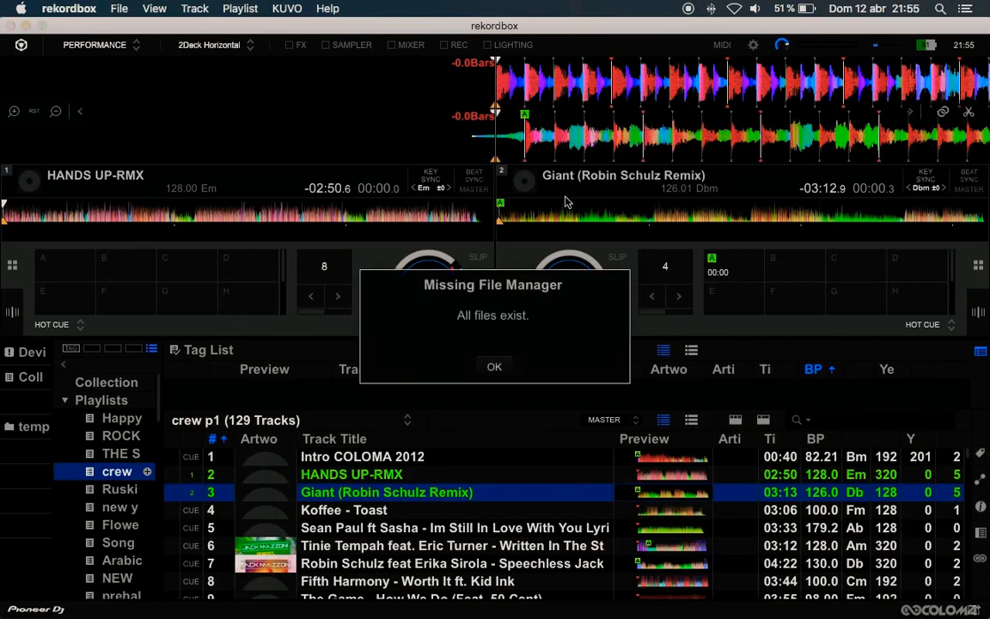
pyautogui.click(496, 367)
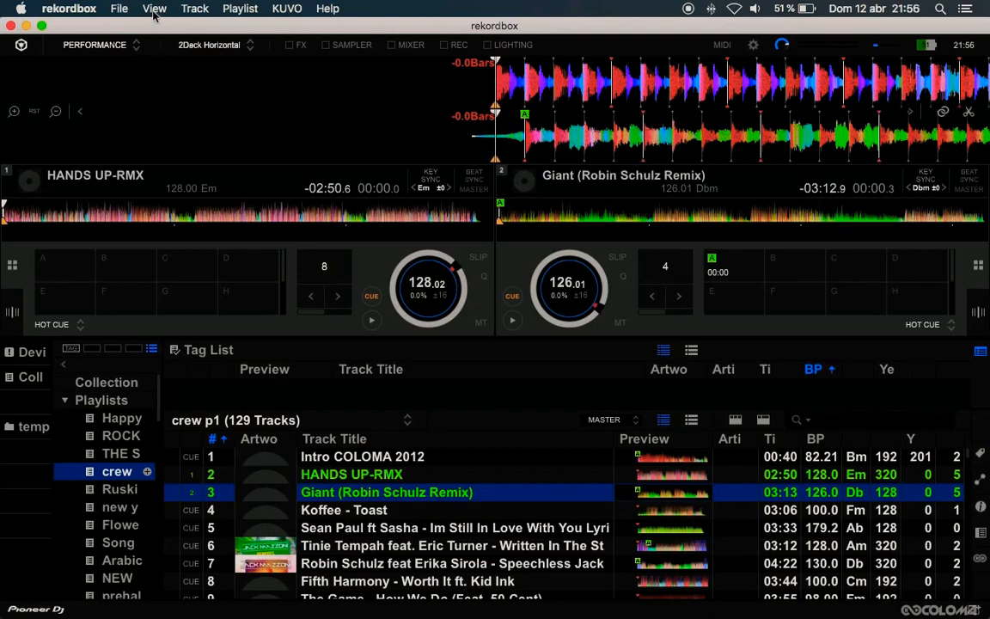
pyautogui.click(118, 12)
pyautogui.click(153, 51)
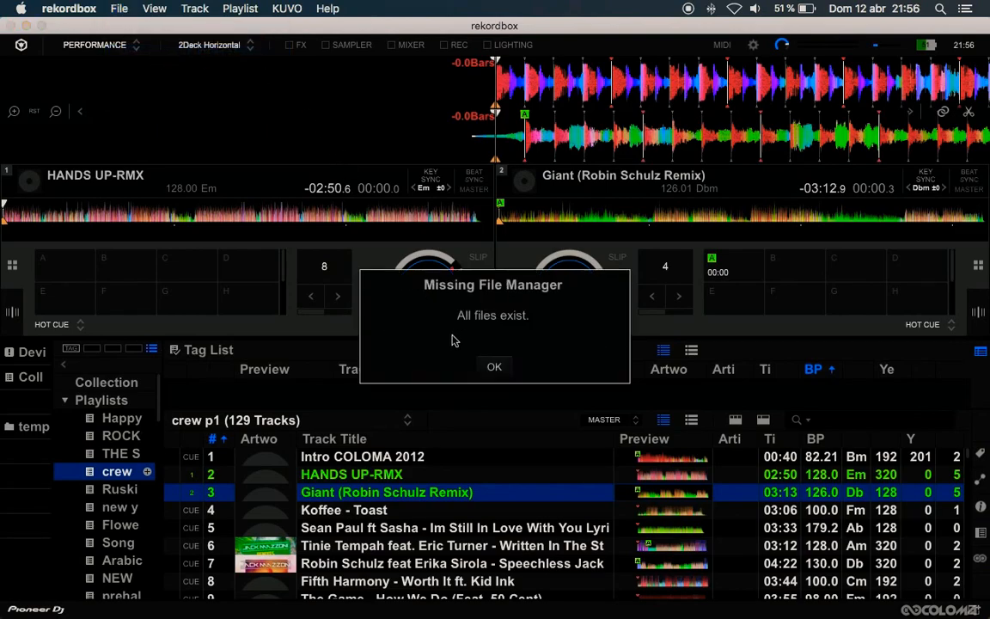
pyautogui.click(494, 368)
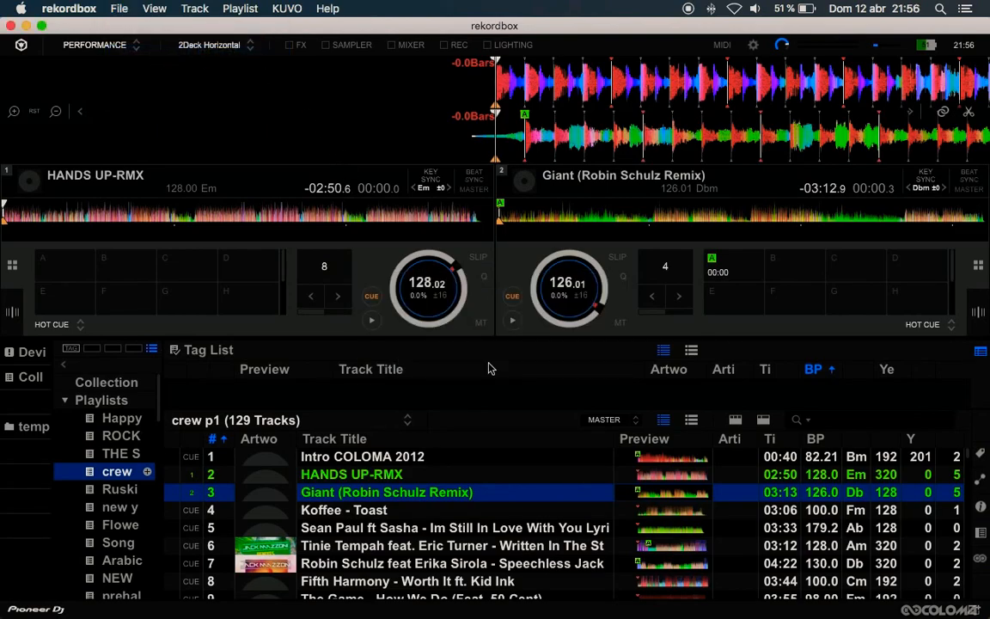
pyautogui.click(41, 25)
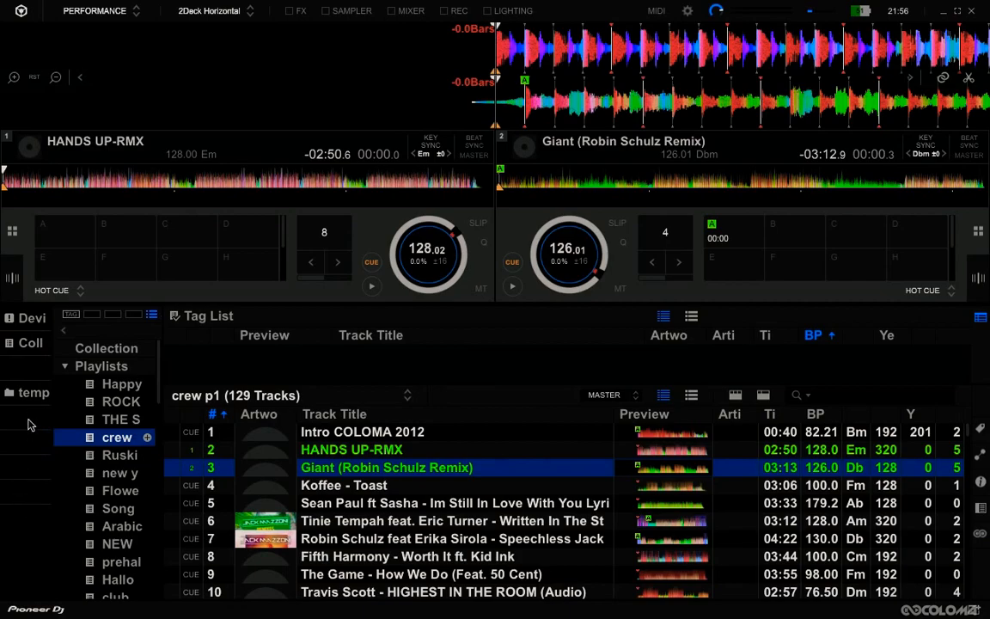
# Step: Examine the browser tree down to Explorer and the yearly folders in Histories, and collapse both branches again
pyautogui.scroll(-5, 130, 400)
pyautogui.scroll(-7, 129, 449)
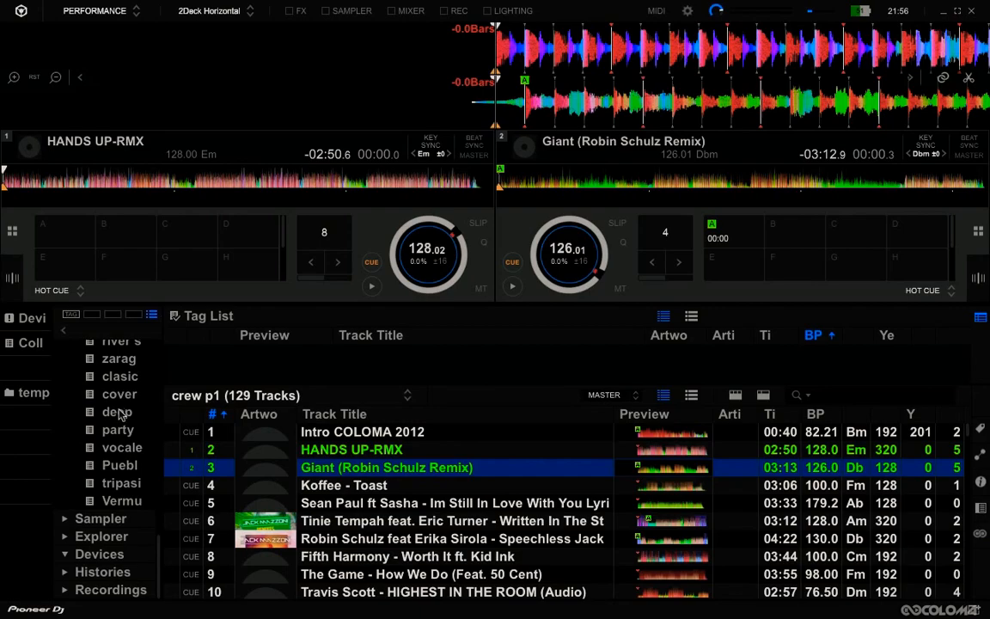
pyautogui.click(66, 539)
pyautogui.click(67, 538)
pyautogui.click(66, 572)
pyautogui.scroll(-2, 95, 557)
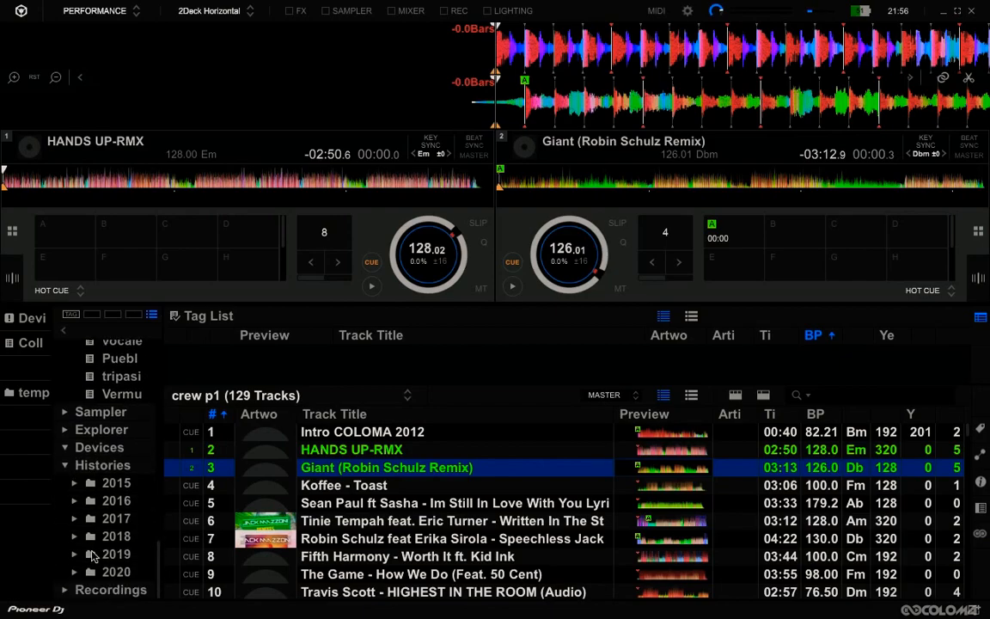
pyautogui.click(63, 464)
pyautogui.scroll(2, 93, 509)
pyautogui.scroll(12, 94, 509)
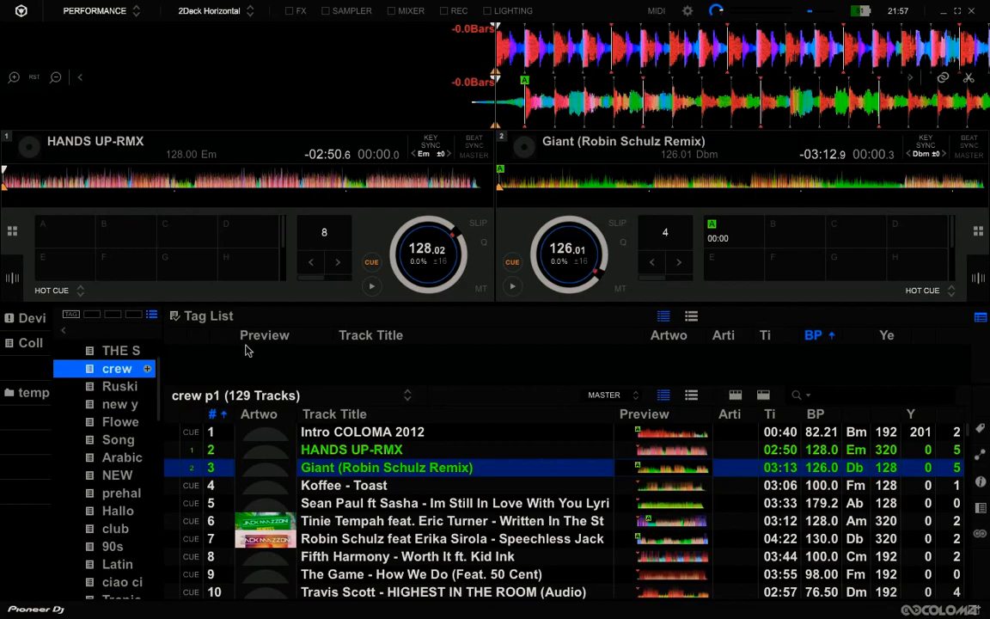
# Step: Add the tracks "Koffee - Toast" and "Tinie Tempah feat. Eric Turner - Written In The St..." to the Tag List
pyautogui.moveTo(339, 485); pyautogui.dragTo(380, 356)
pyautogui.moveTo(344, 521); pyautogui.dragTo(391, 363)
# Step: View the three playlist palettes in turn and look through the playlists in the browser tree
pyautogui.click(92, 314)
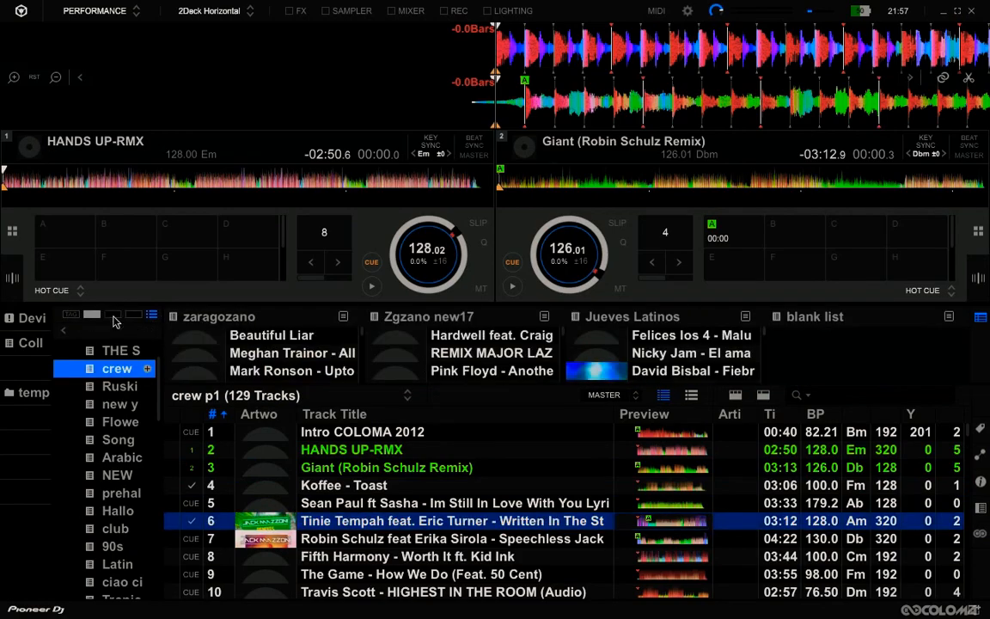
pyautogui.click(114, 317)
pyautogui.click(134, 316)
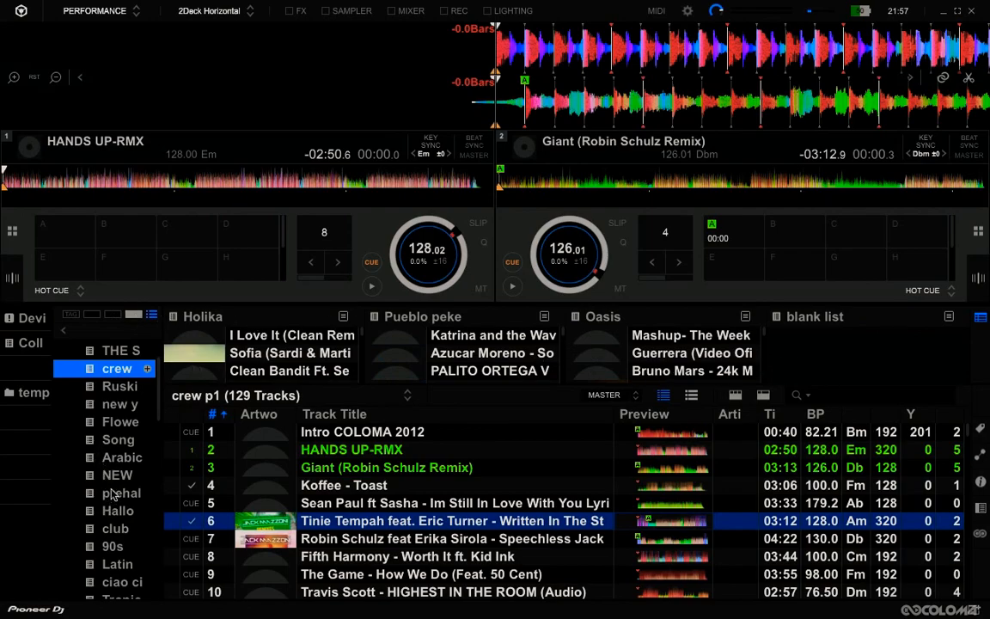
pyautogui.scroll(-5, 109, 492)
pyautogui.scroll(5, 109, 491)
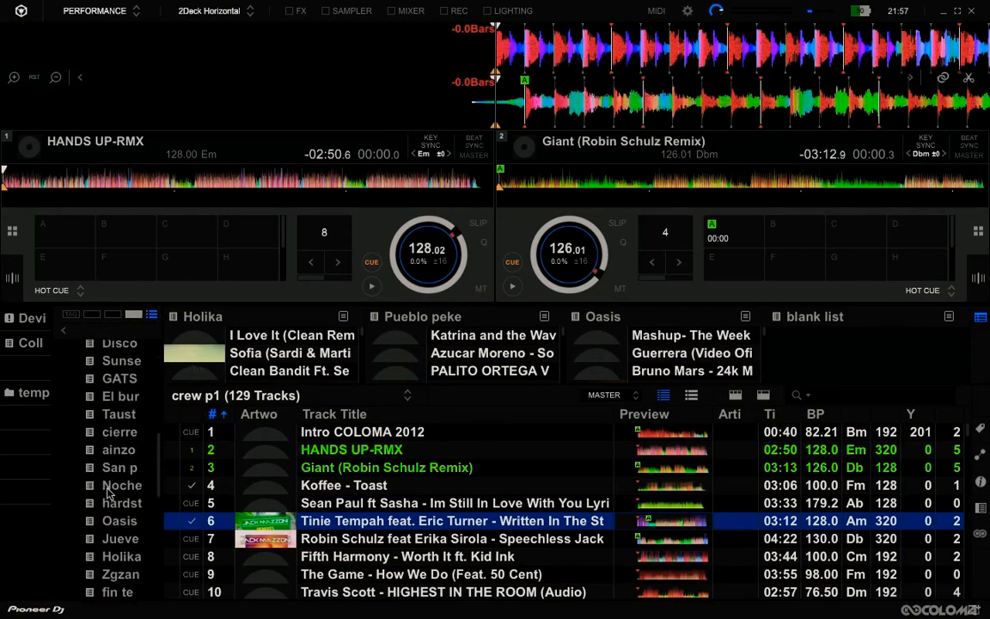
# Step: Return to the Tag List view and look at deck 1's grid edit controls, ending on its performance pads
pyautogui.click(72, 314)
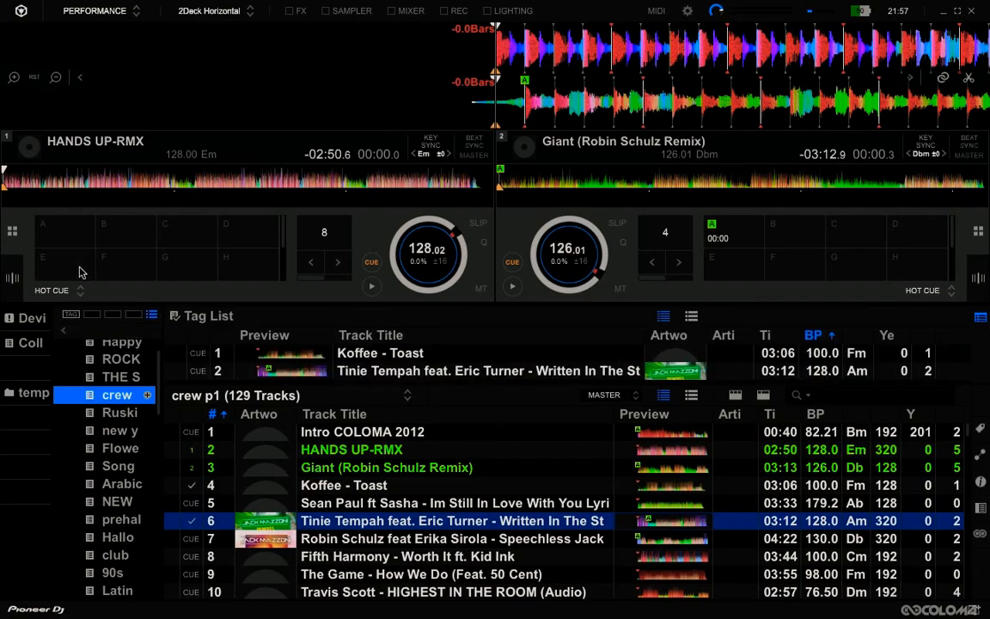
pyautogui.click(15, 281)
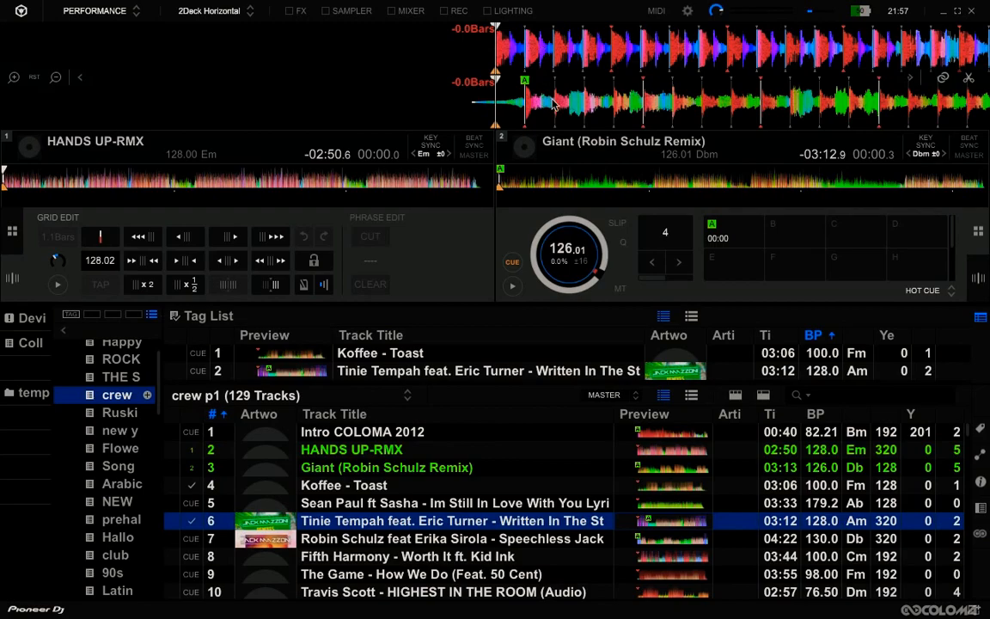
pyautogui.moveTo(555, 103)
pyautogui.mouseDown()
pyautogui.moveTo(526, 100)
pyautogui.moveTo(569, 102)
pyautogui.moveTo(564, 107)
pyautogui.mouseUp()
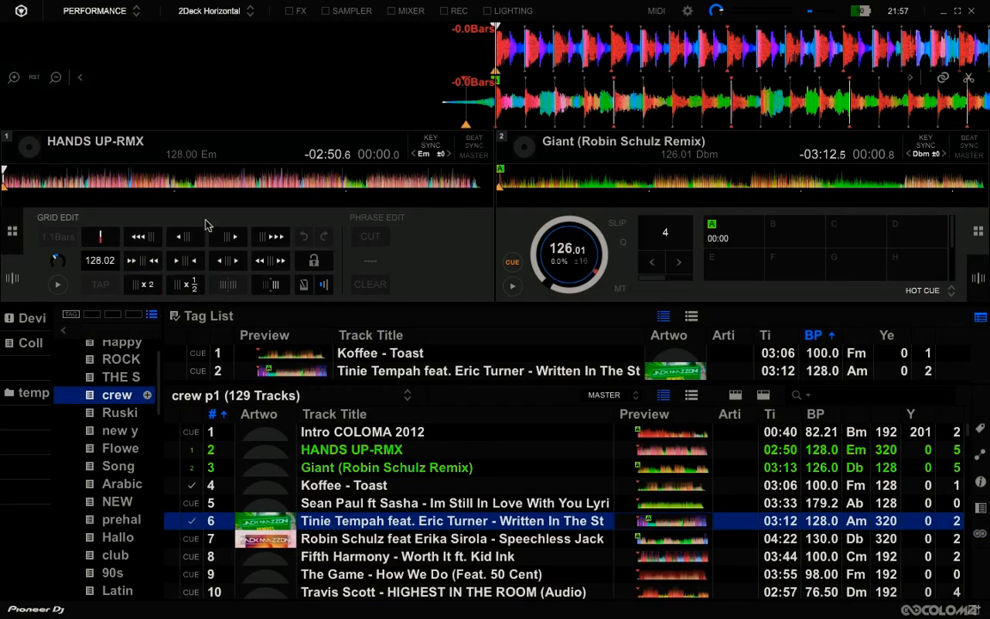
pyautogui.click(12, 230)
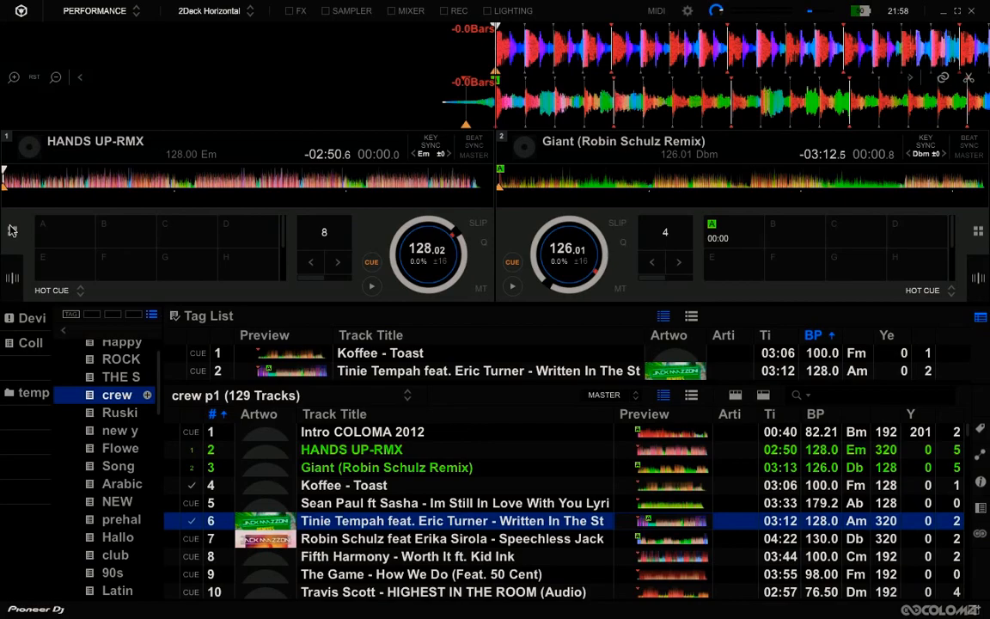
pyautogui.click(12, 276)
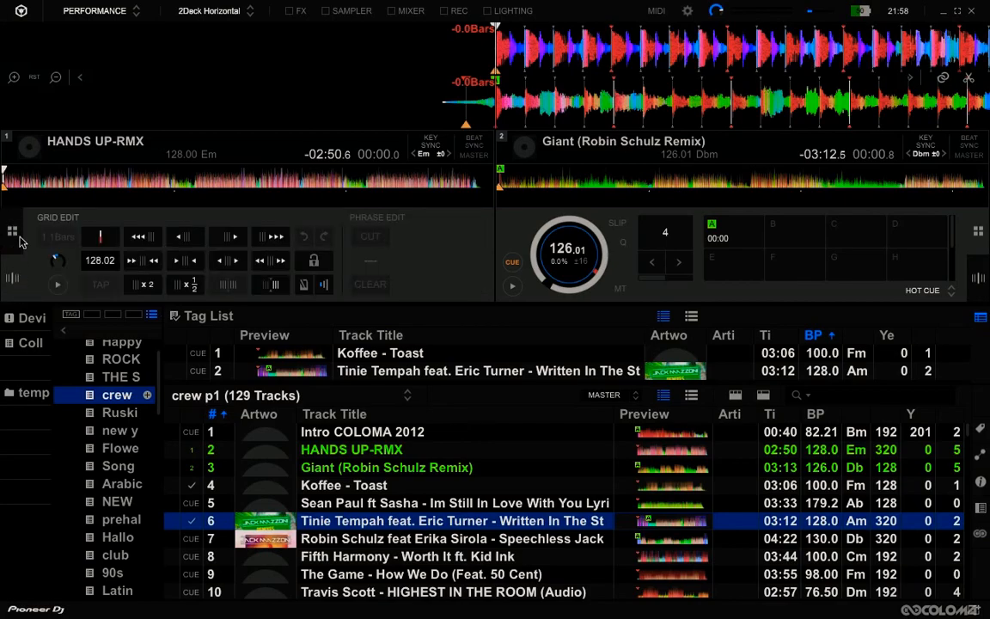
pyautogui.click(17, 225)
# Step: View deck 1's PAD FX, BEAT JUMP and ACT. CENSR pad modes in turn, and return the pads to HOT CUE
pyautogui.click(55, 290)
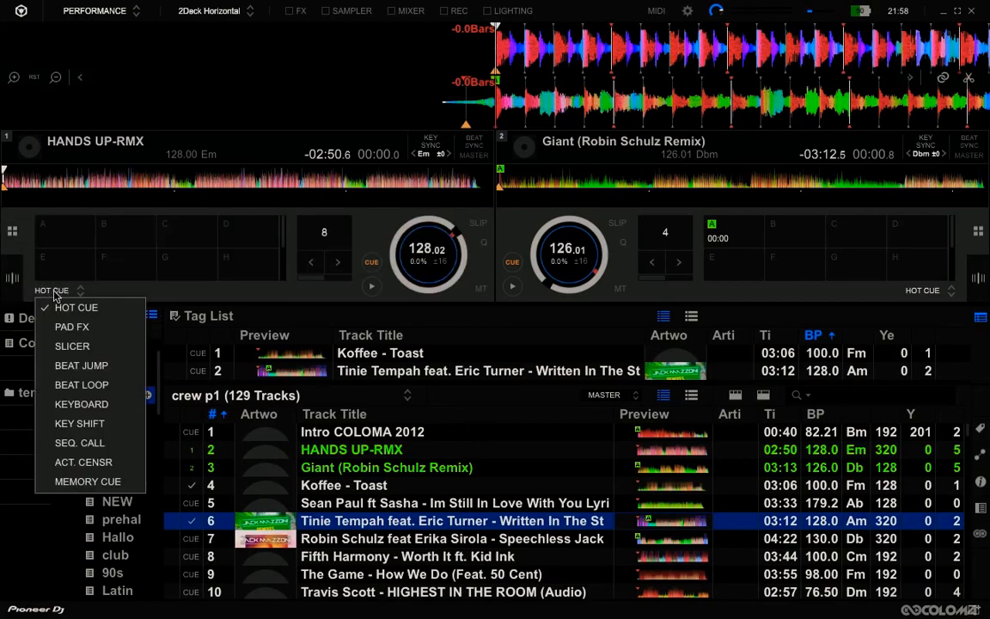
pyautogui.click(67, 327)
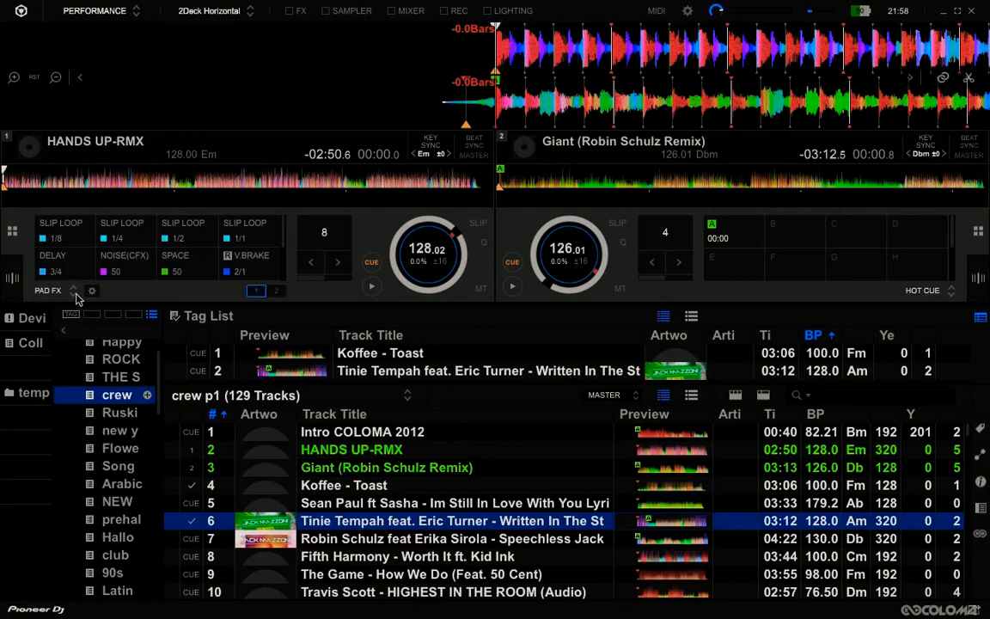
pyautogui.click(60, 291)
pyautogui.click(53, 363)
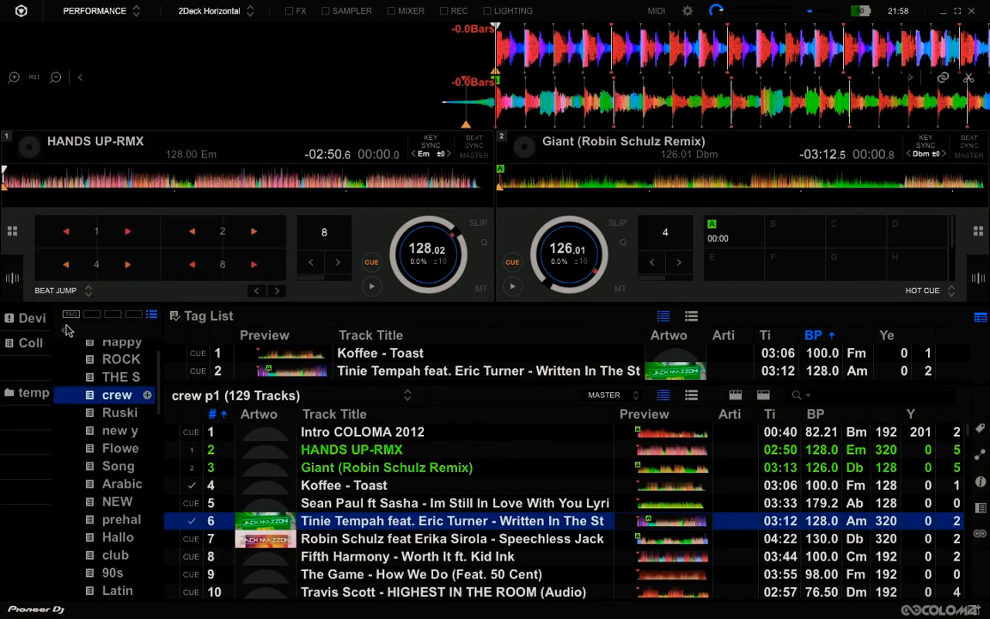
pyautogui.click(60, 291)
pyautogui.click(67, 459)
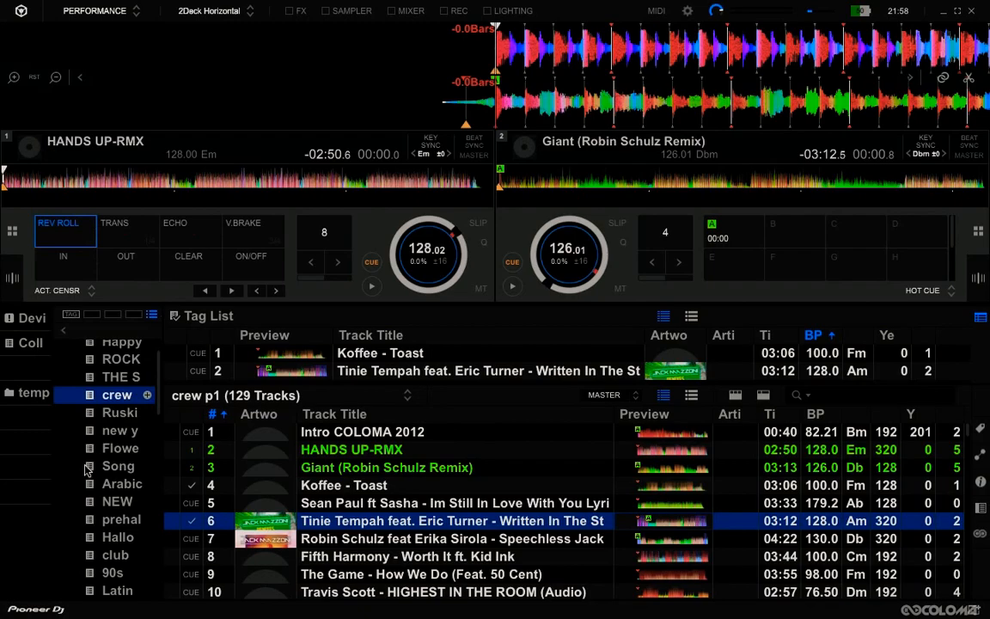
pyautogui.click(62, 291)
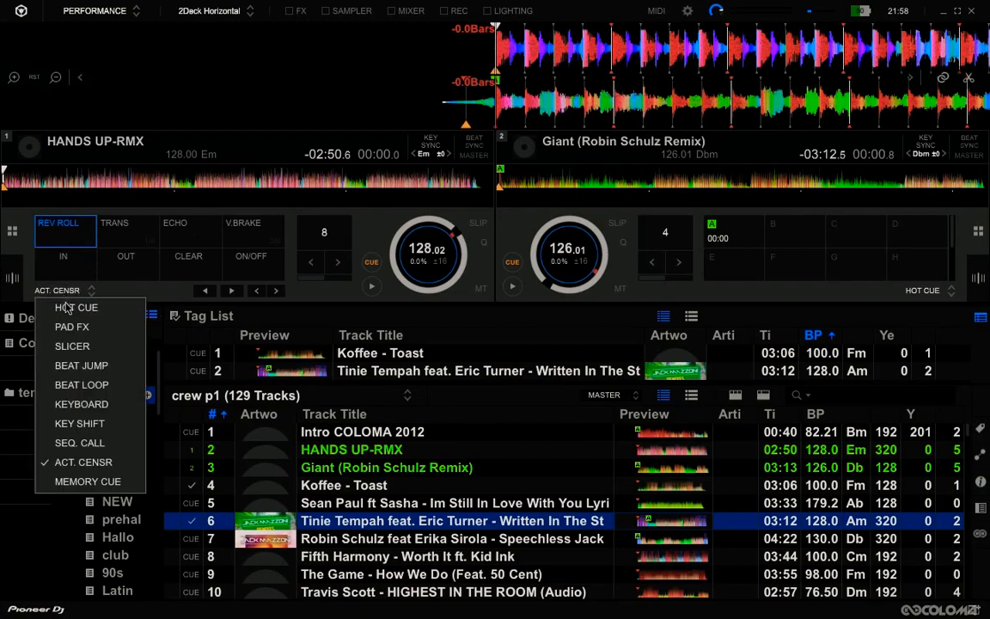
pyautogui.click(67, 307)
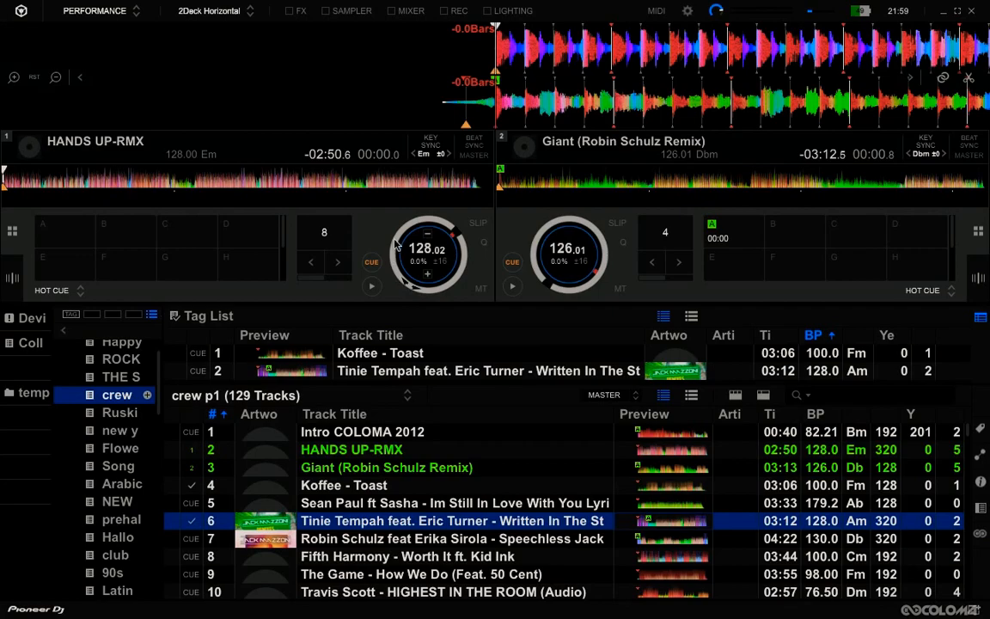
# Step: View the browser's tag, related tracks, information and sub-browser side views one after another, closing each again
pyautogui.click(984, 431)
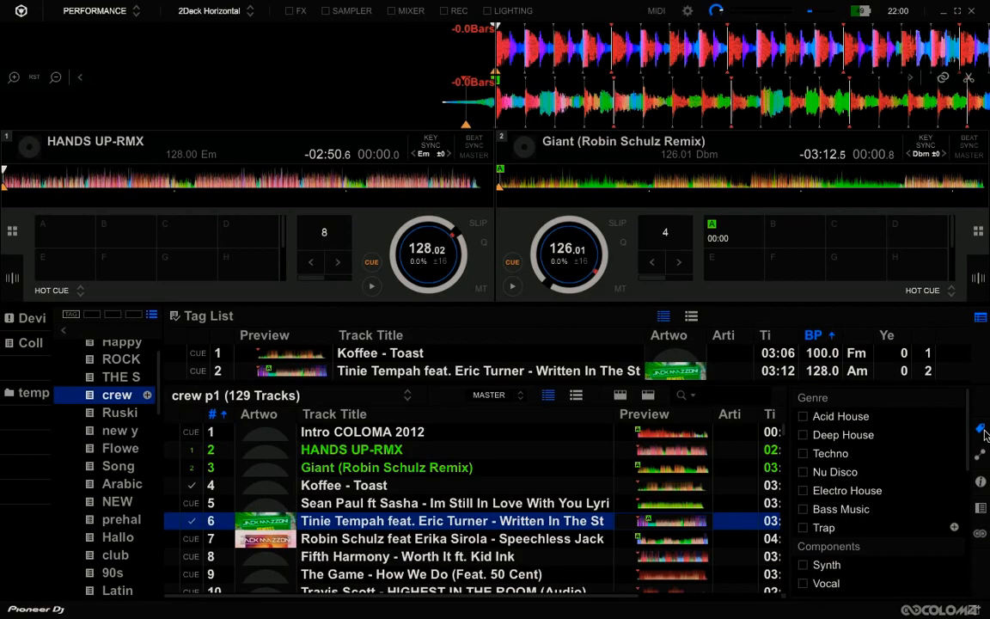
pyautogui.click(984, 431)
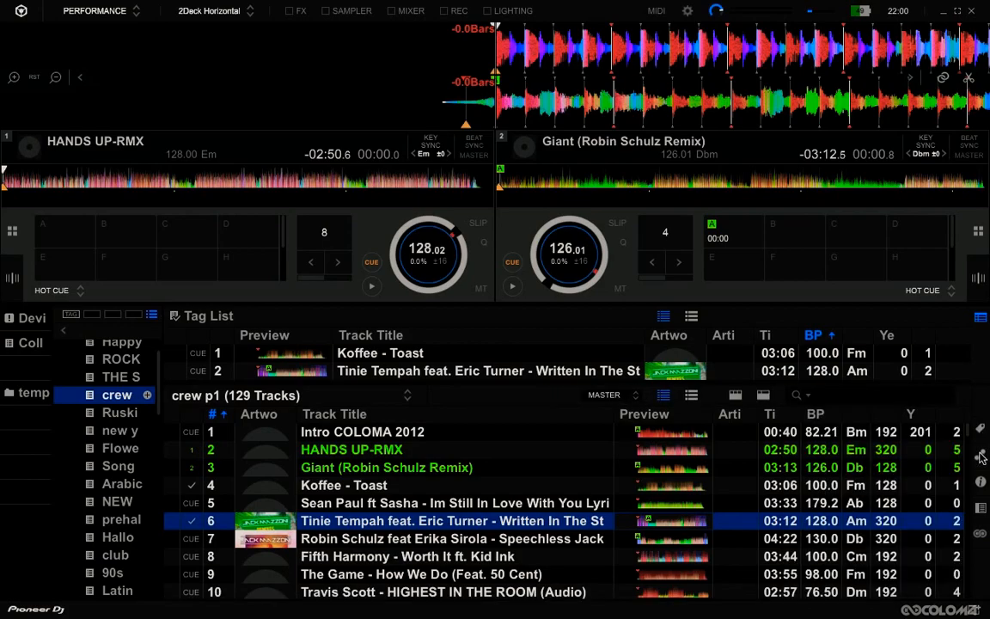
pyautogui.click(980, 455)
pyautogui.click(981, 459)
pyautogui.click(980, 482)
pyautogui.click(981, 484)
pyautogui.click(980, 508)
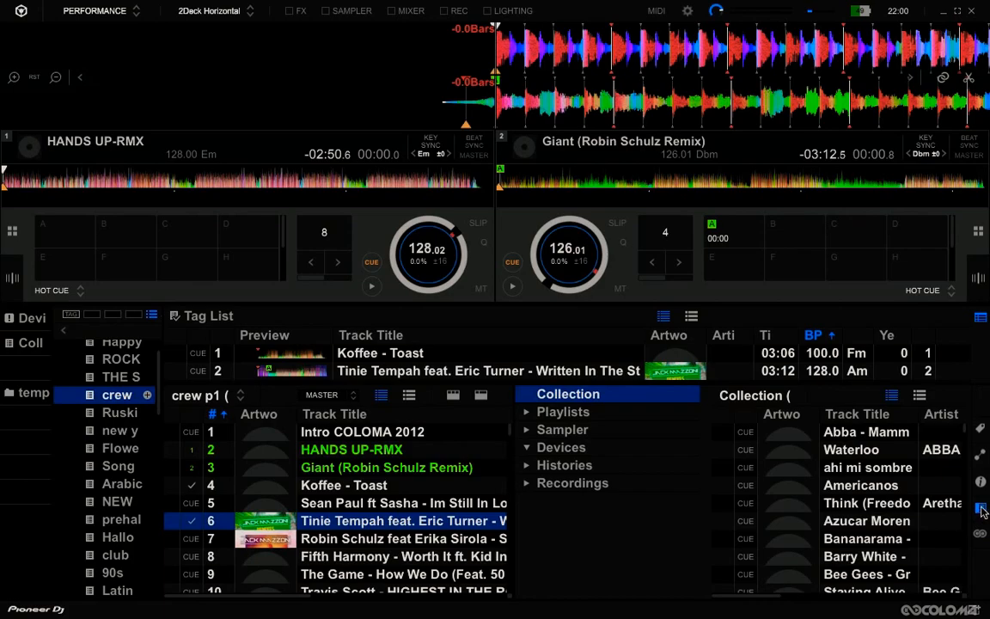
pyautogui.click(982, 509)
# Step: Add the tracks "Tinie Tempah feat. Eric Turner - Written In The Stars" and "Fifth Harmony - Worth It ft. Kid Ink" to Automix
pyautogui.click(981, 535)
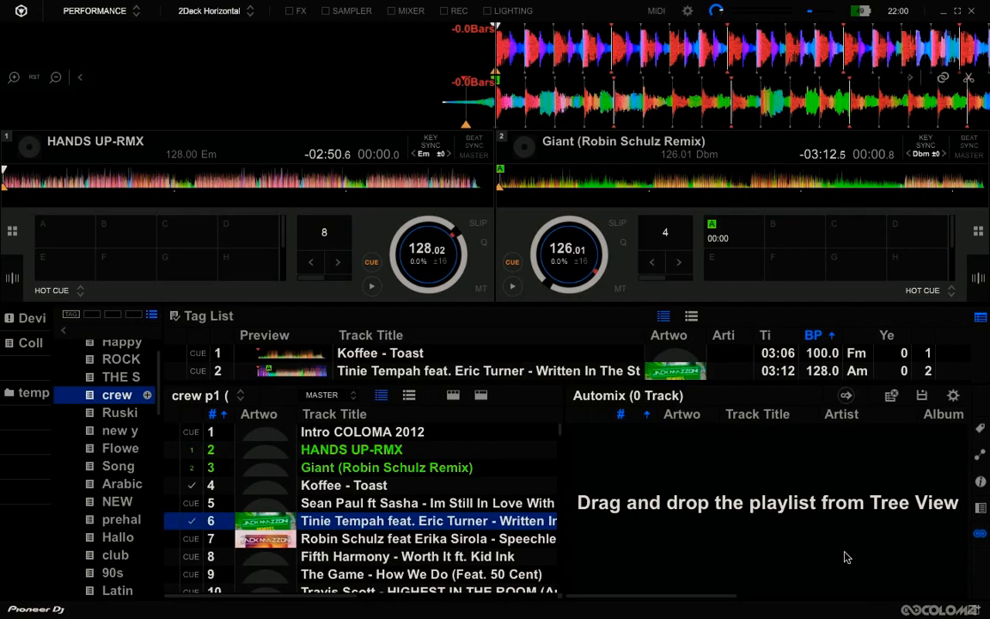
pyautogui.moveTo(465, 530); pyautogui.dragTo(811, 504)
pyautogui.moveTo(498, 557); pyautogui.dragTo(741, 489)
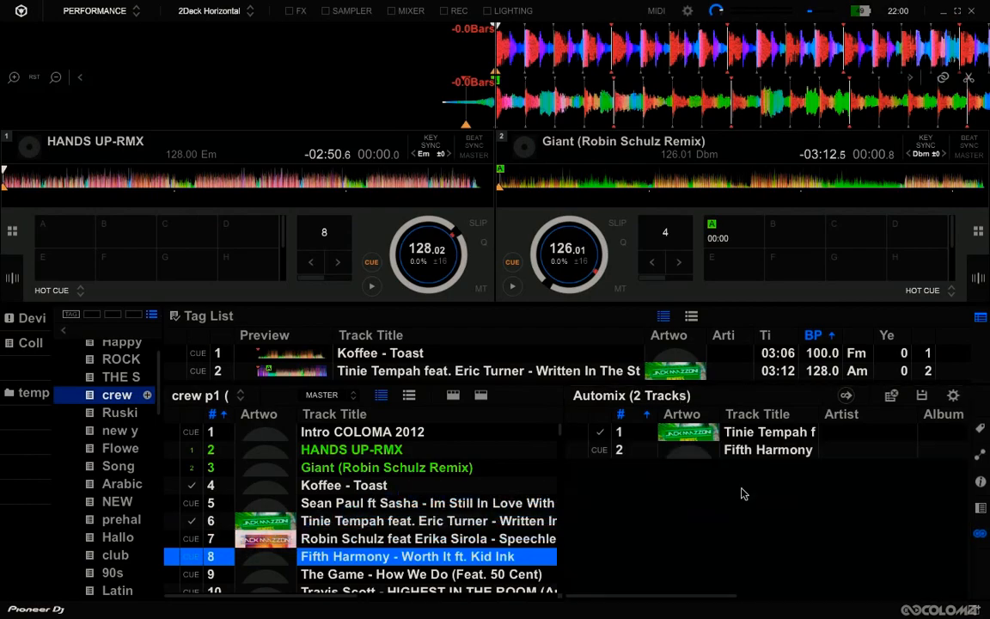
# Step: Run Automix briefly, stop it, pause deck 1 and hide the Automix list
pyautogui.click(847, 396)
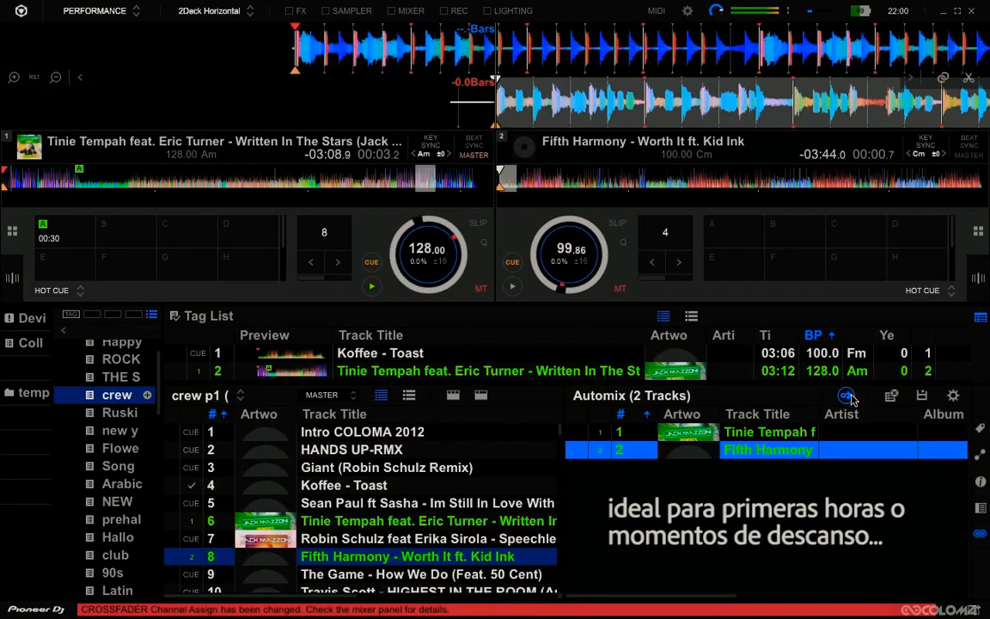
pyautogui.click(847, 396)
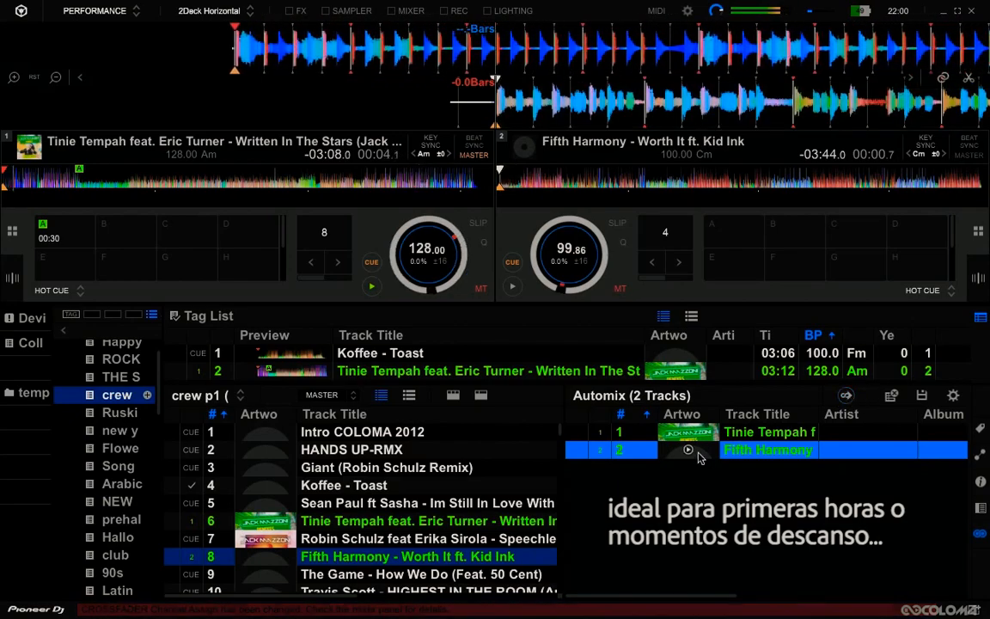
pyautogui.click(372, 290)
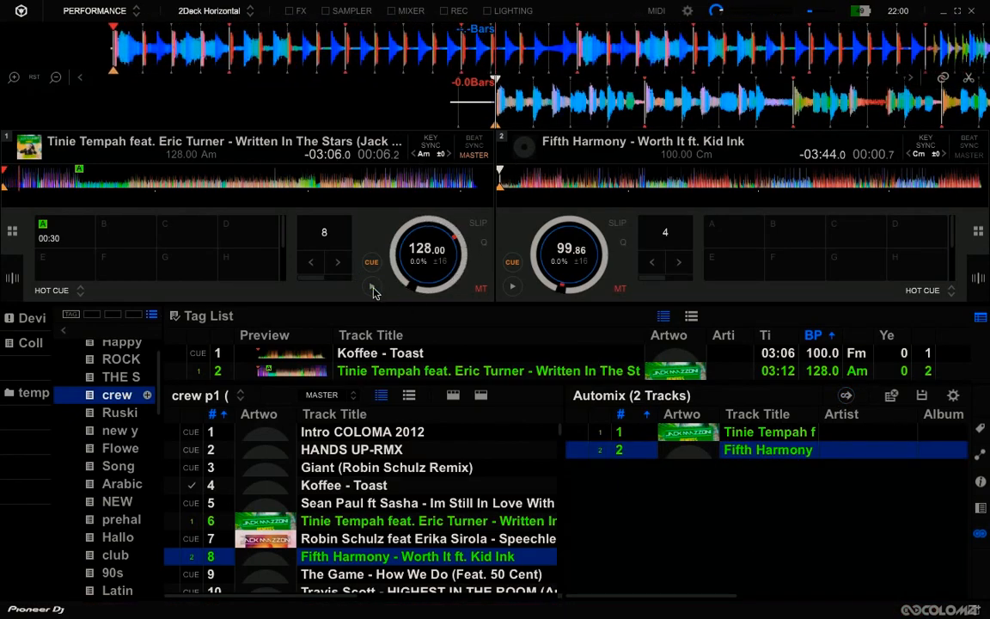
pyautogui.click(979, 533)
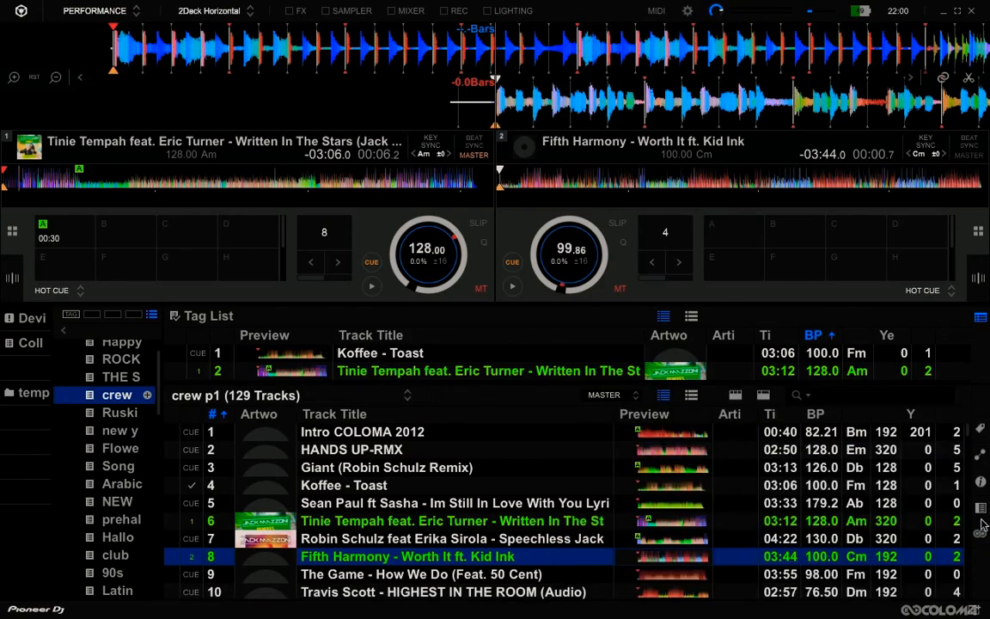
# Step: Open the View preferences and try the browser's font size and Bold settings, restoring both
pyautogui.click(686, 12)
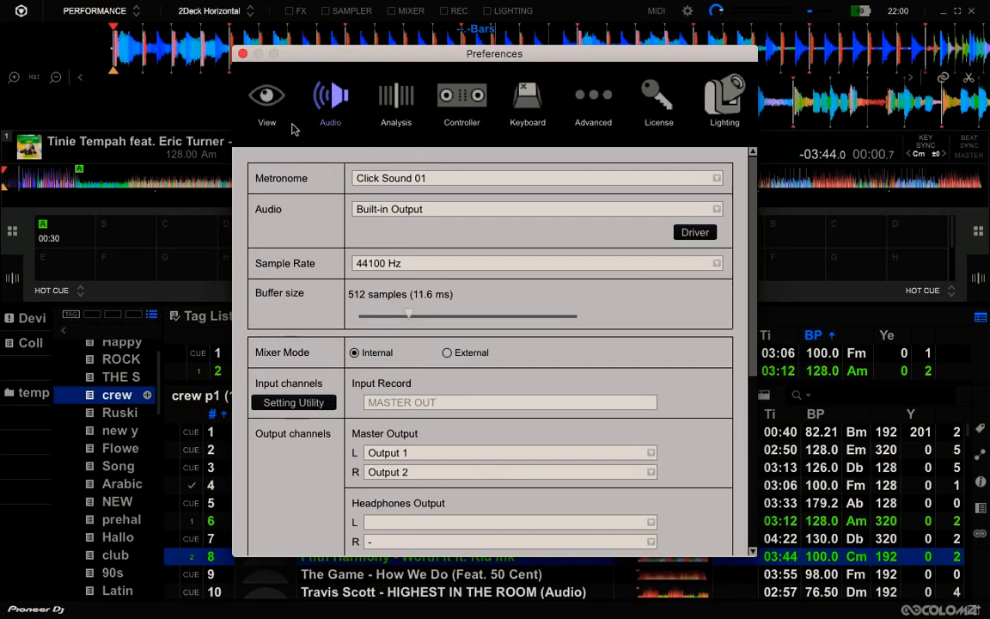
pyautogui.click(271, 97)
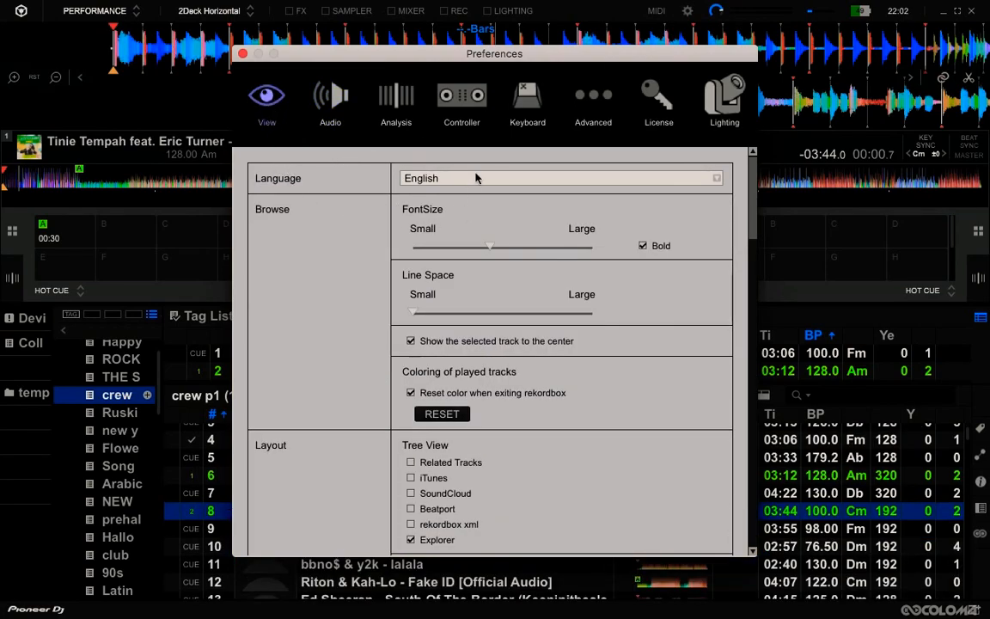
pyautogui.click(492, 247)
pyautogui.moveTo(492, 246)
pyautogui.mouseDown()
pyautogui.moveTo(558, 245)
pyautogui.moveTo(489, 247)
pyautogui.mouseUp()
pyautogui.click(642, 246)
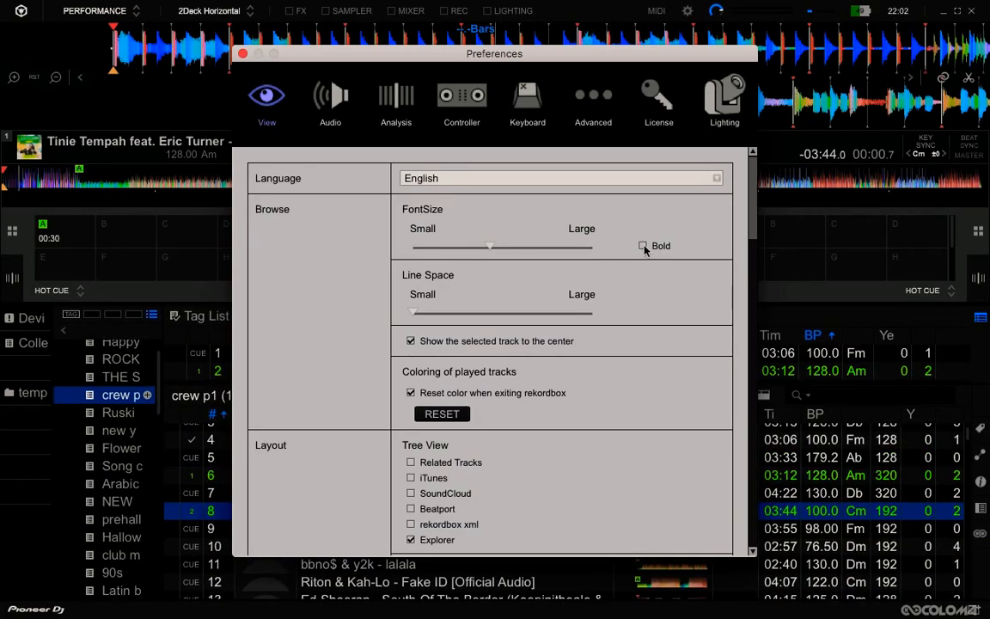
pyautogui.click(643, 246)
# Step: Try a larger line space and disabling "Show the selected track to the center", and restore both settings
pyautogui.moveTo(415, 312); pyautogui.dragTo(518, 318)
pyautogui.moveTo(472, 322); pyautogui.dragTo(410, 318)
pyautogui.click(533, 340)
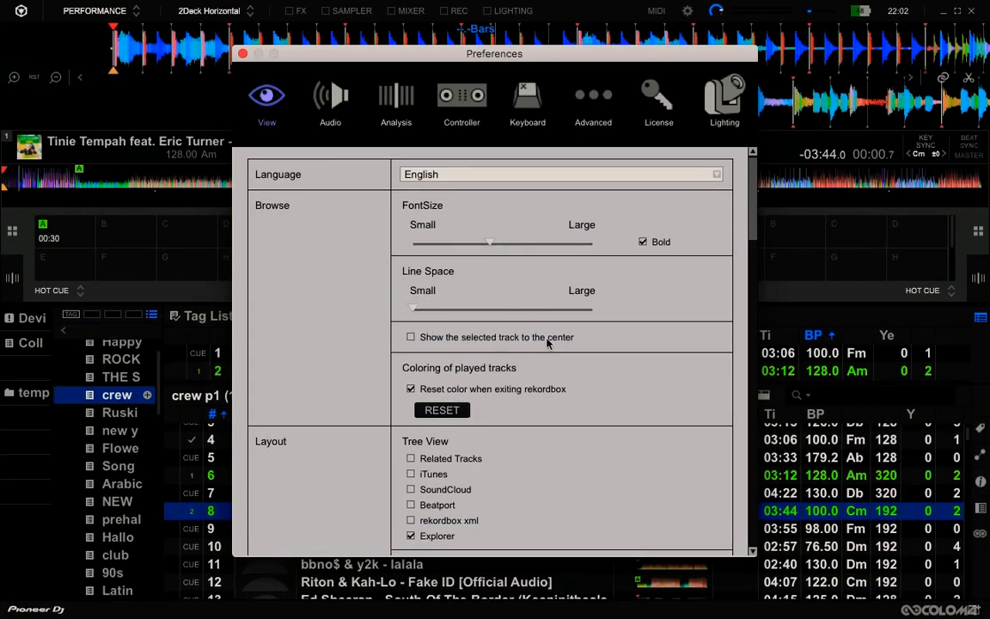
pyautogui.click(419, 341)
# Step: Examine the played-track coloring and Tree View layout options, and toggle "Display Cue Markers on Preview" off and on again
pyautogui.scroll(-2, 590, 370)
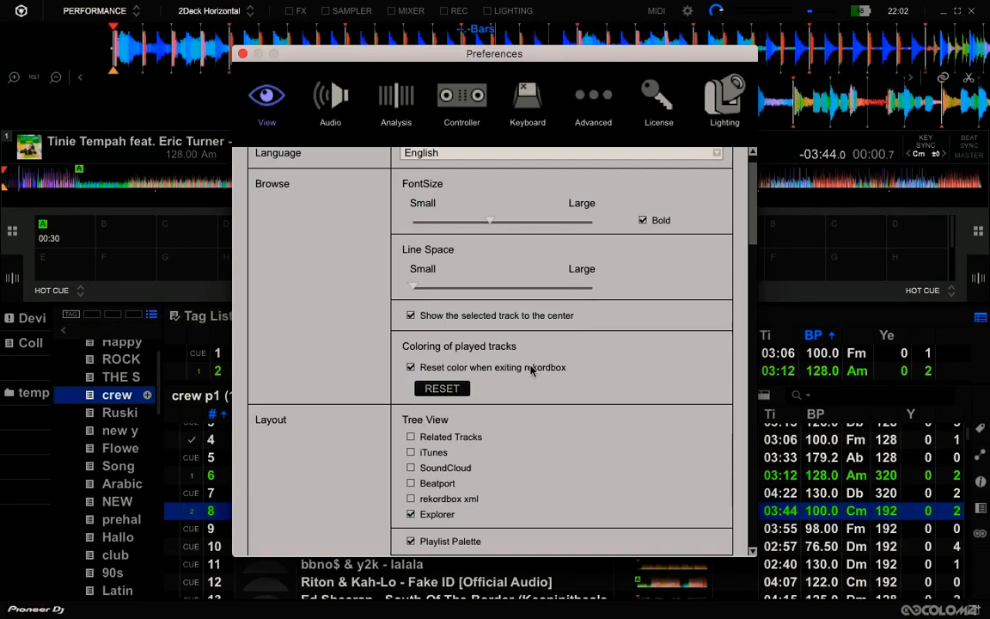
pyautogui.click(411, 367)
pyautogui.scroll(-2, 581, 449)
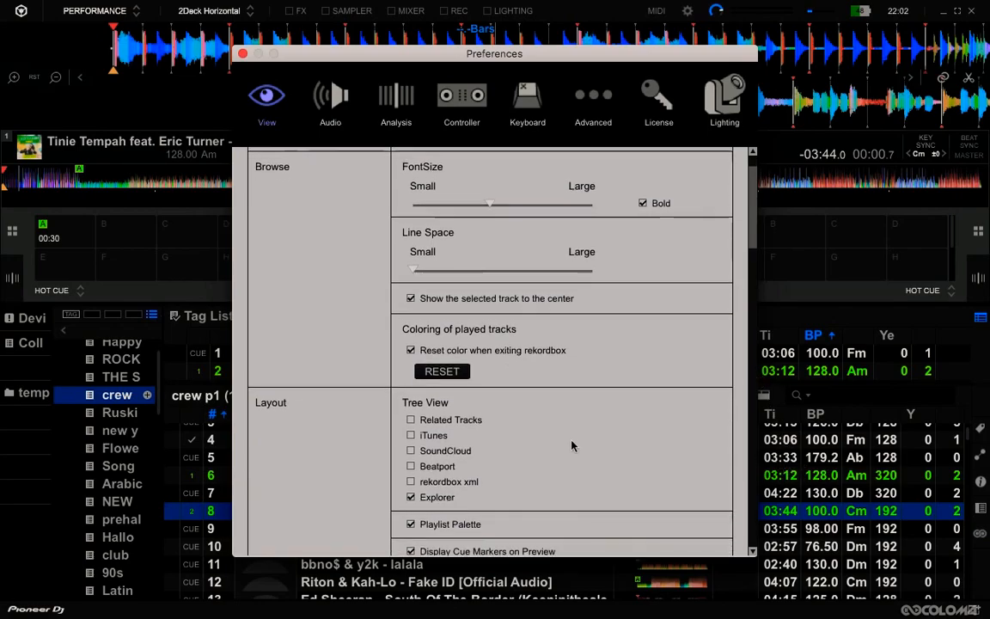
pyautogui.scroll(-4, 572, 445)
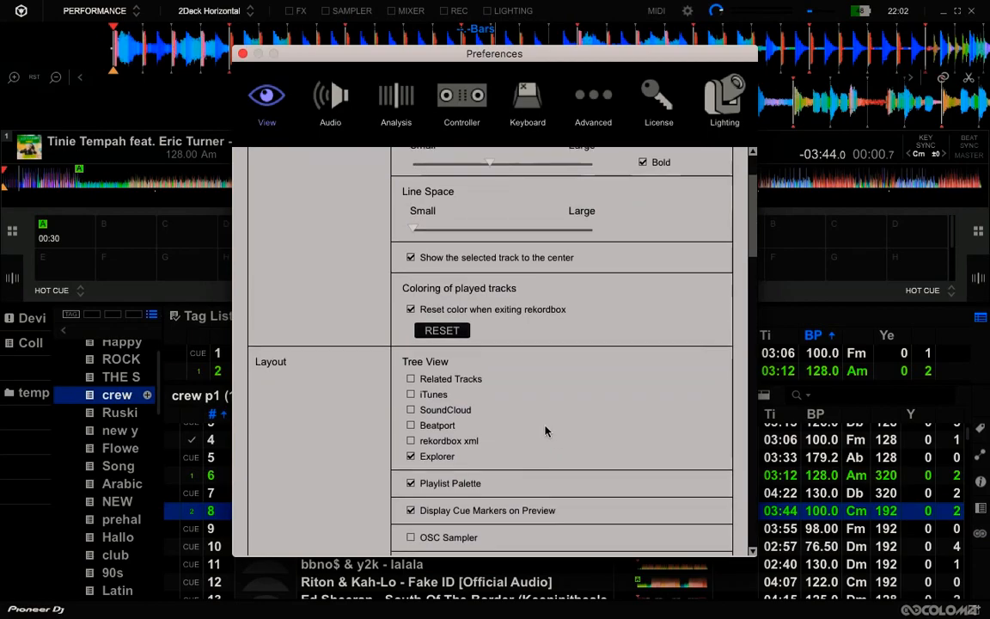
pyautogui.scroll(-6, 537, 404)
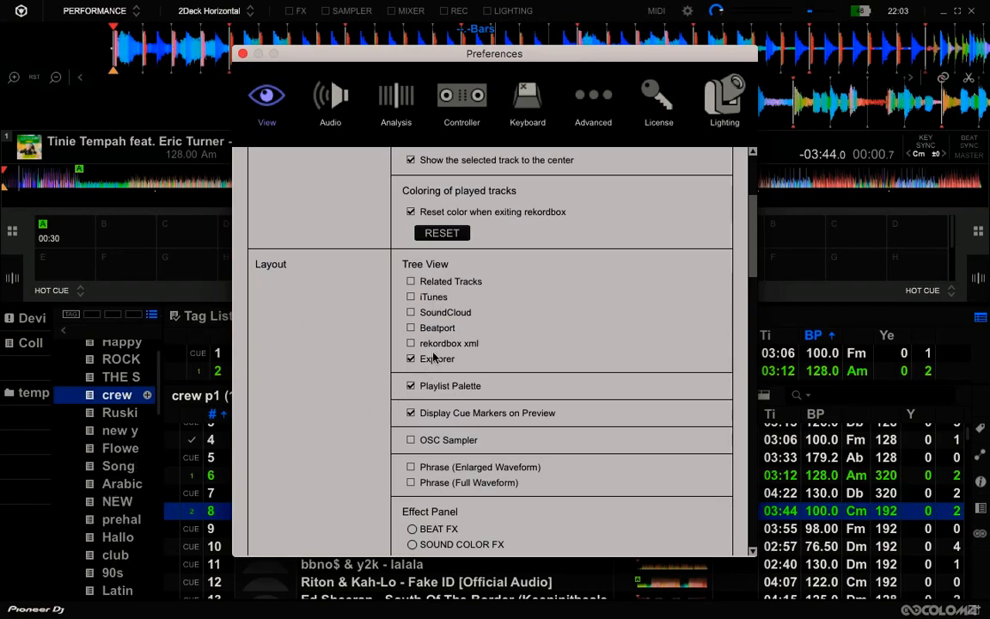
pyautogui.scroll(-1, 435, 359)
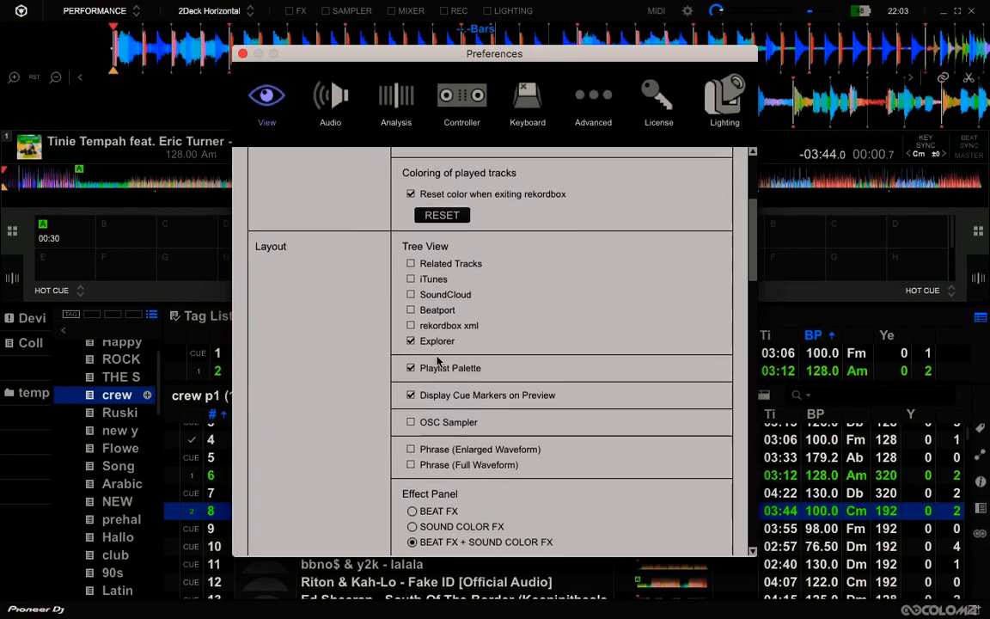
pyautogui.scroll(-1, 437, 361)
pyautogui.scroll(4, 456, 412)
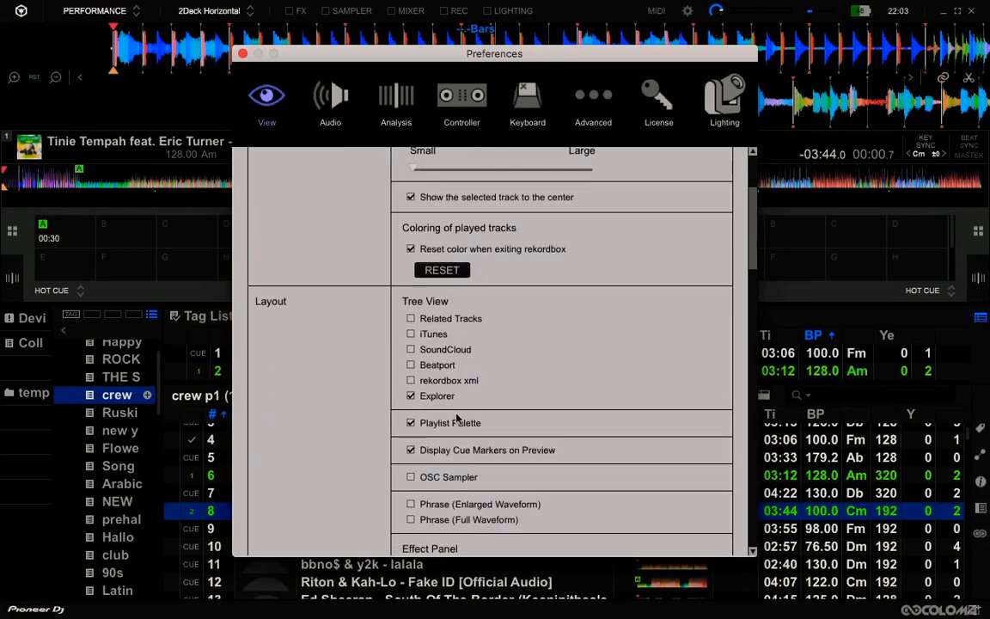
pyautogui.click(411, 452)
pyautogui.click(418, 454)
# Step: Try the Blue waveform color in the View preferences and switch back to RGB
pyautogui.scroll(-3, 429, 443)
pyautogui.scroll(-7, 434, 433)
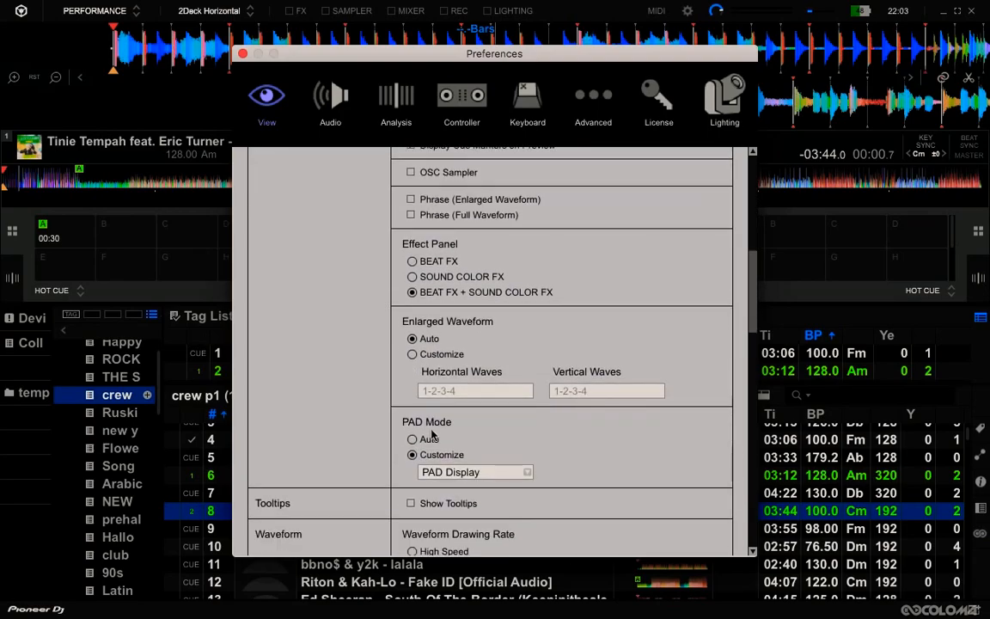
pyautogui.scroll(-3, 449, 428)
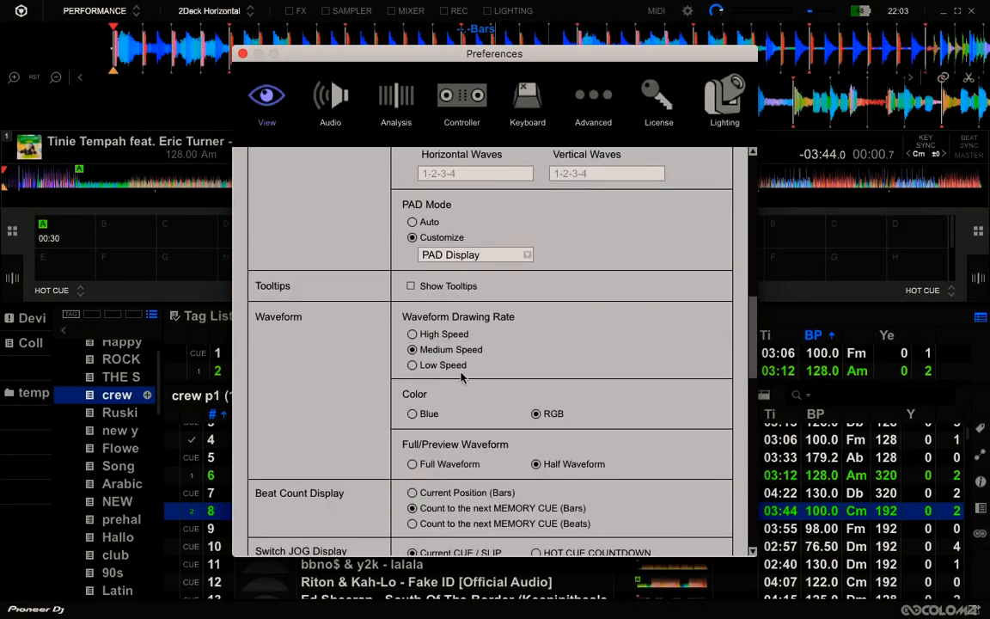
pyautogui.scroll(-1, 420, 343)
pyautogui.scroll(-1, 413, 350)
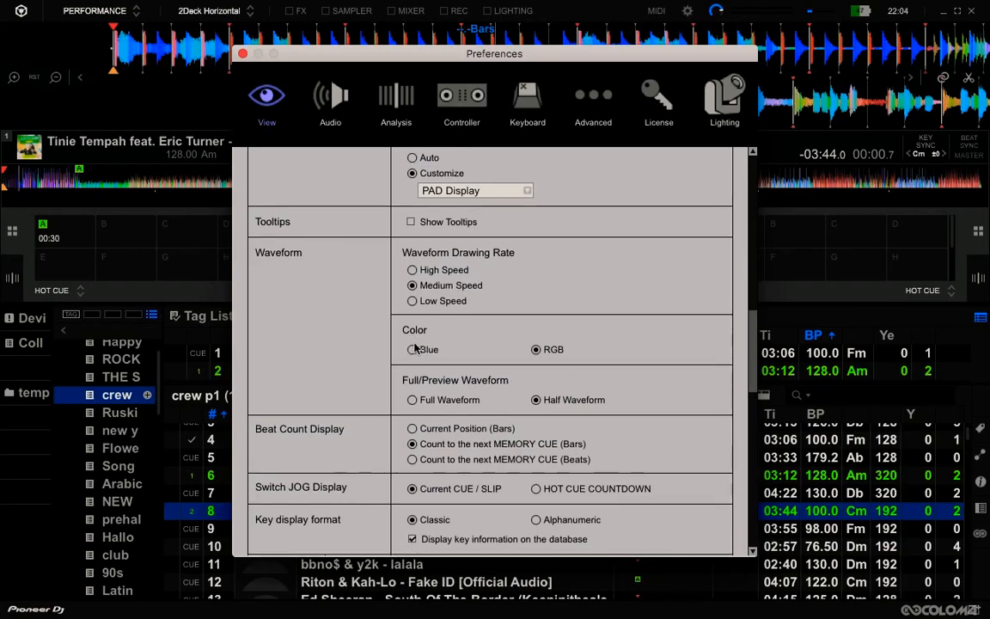
pyautogui.click(412, 350)
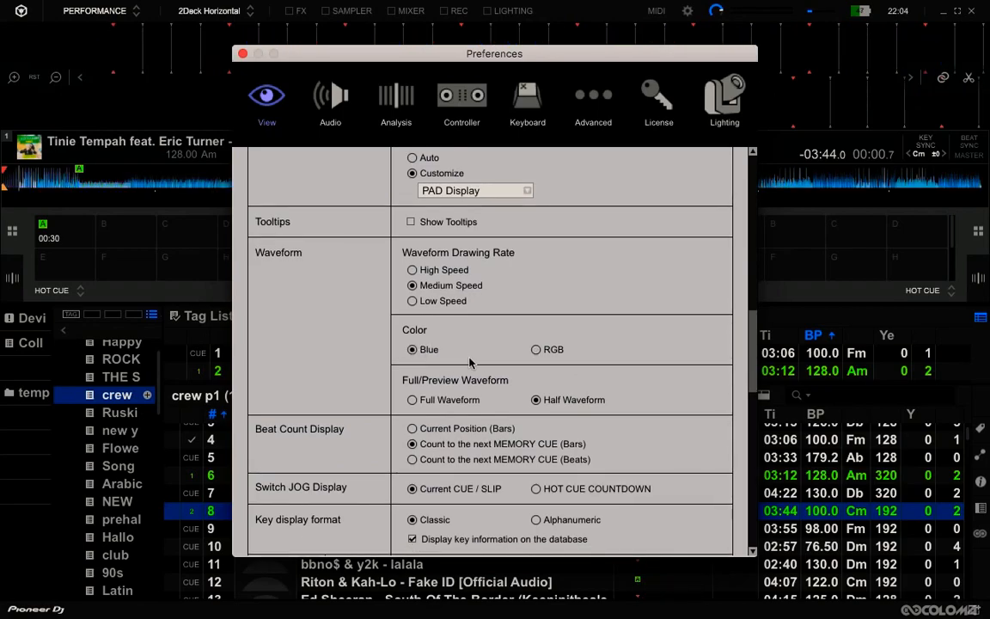
pyautogui.click(537, 349)
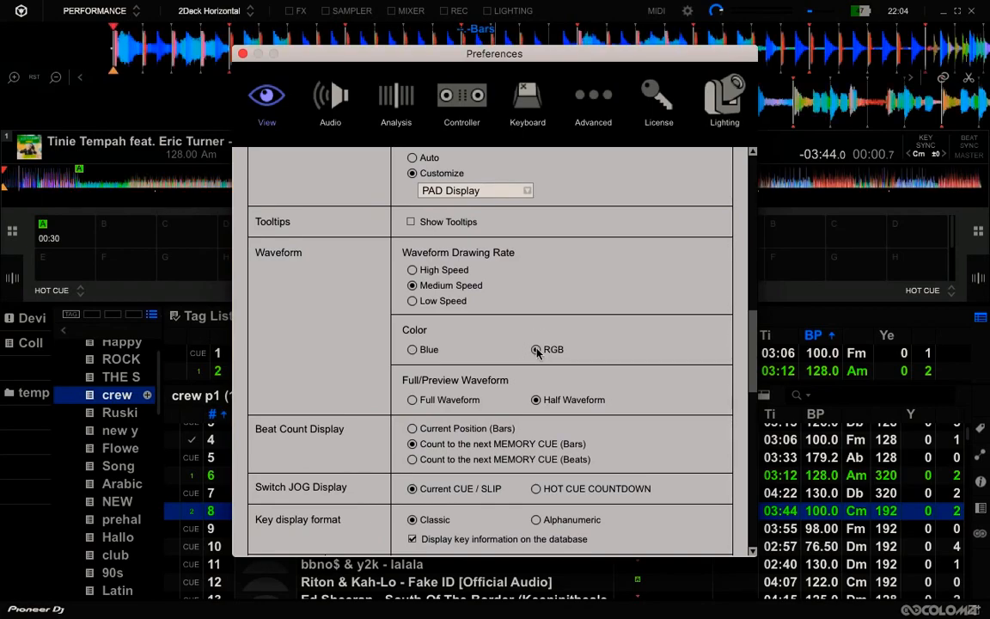
# Step: Examine the remaining View preferences, including the HOT CUE and PAD FX colors and the Effect Panel options
pyautogui.scroll(-15, 512, 351)
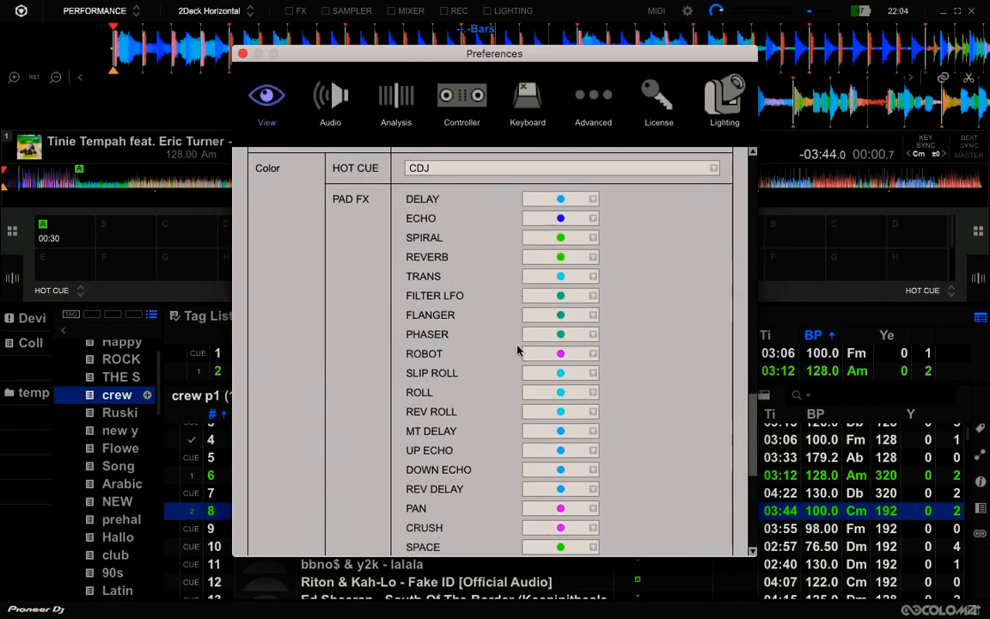
pyautogui.scroll(-4, 517, 350)
pyautogui.scroll(12, 518, 348)
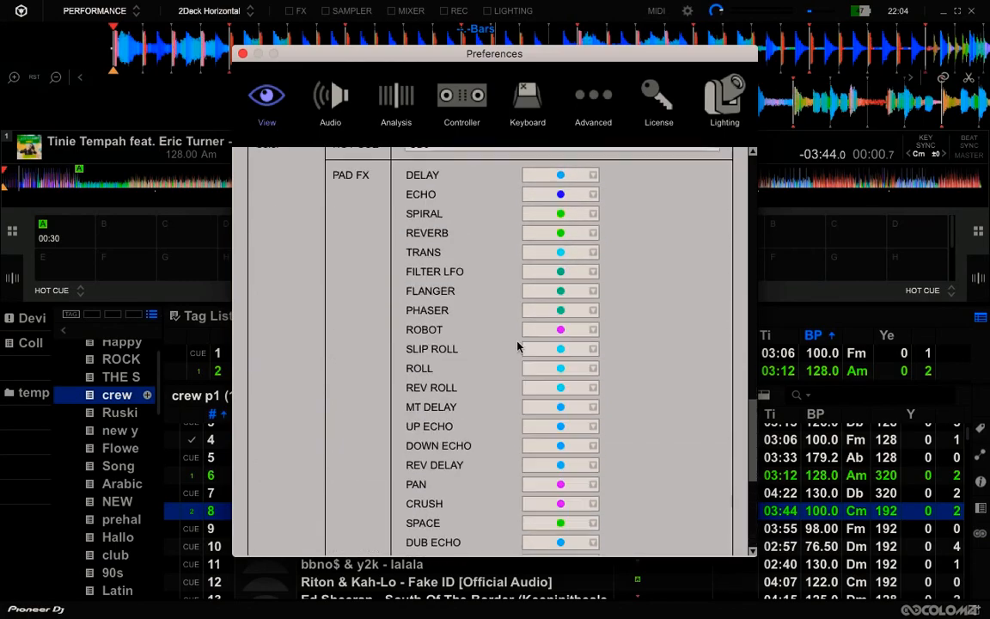
pyautogui.scroll(4, 517, 346)
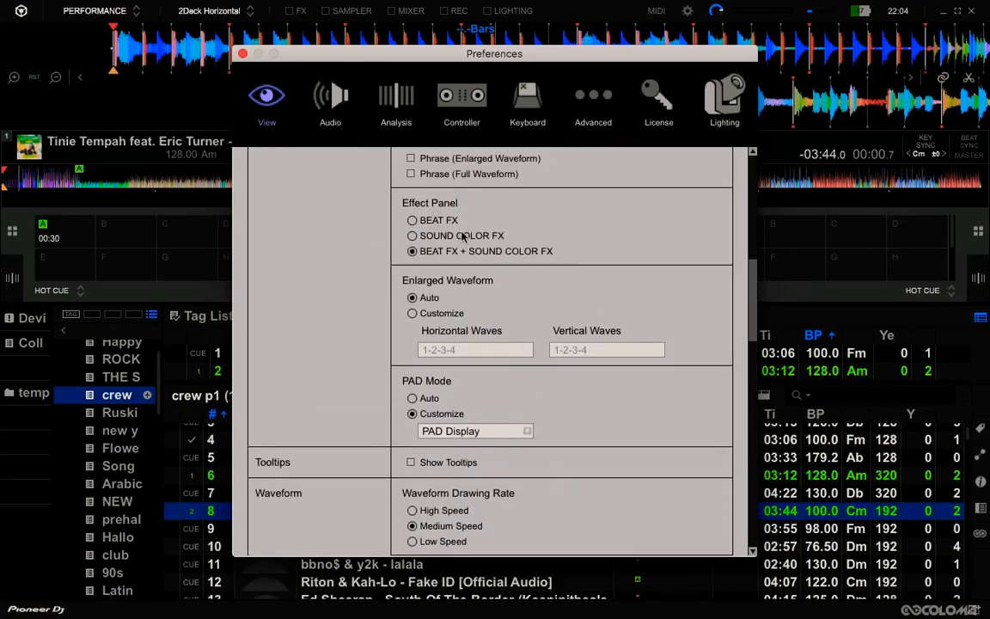
# Step: Open the Audio preferences and check the output devices offered for the Audio setting
pyautogui.click(343, 96)
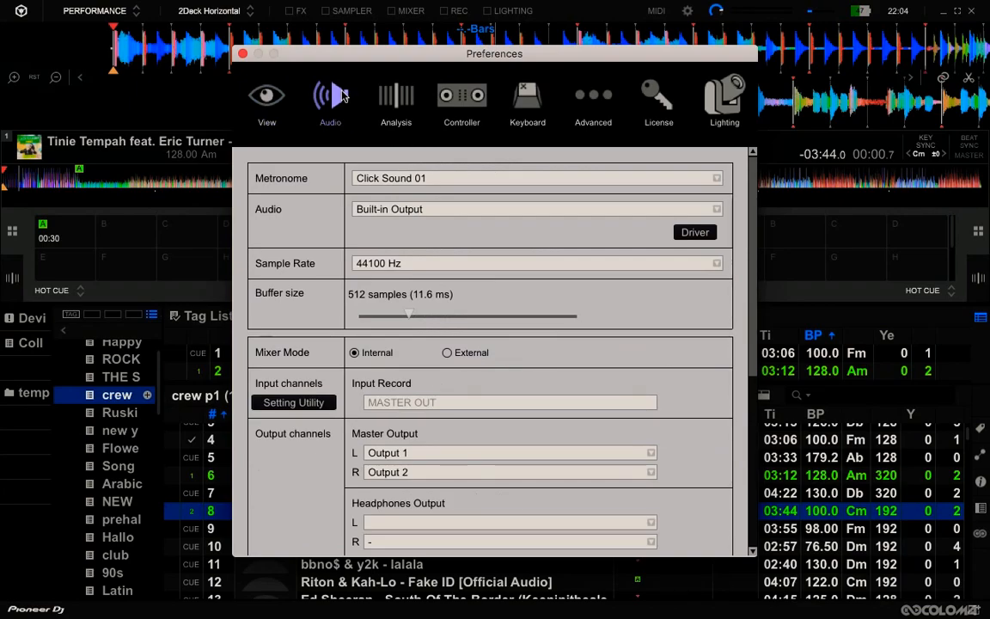
pyautogui.click(436, 212)
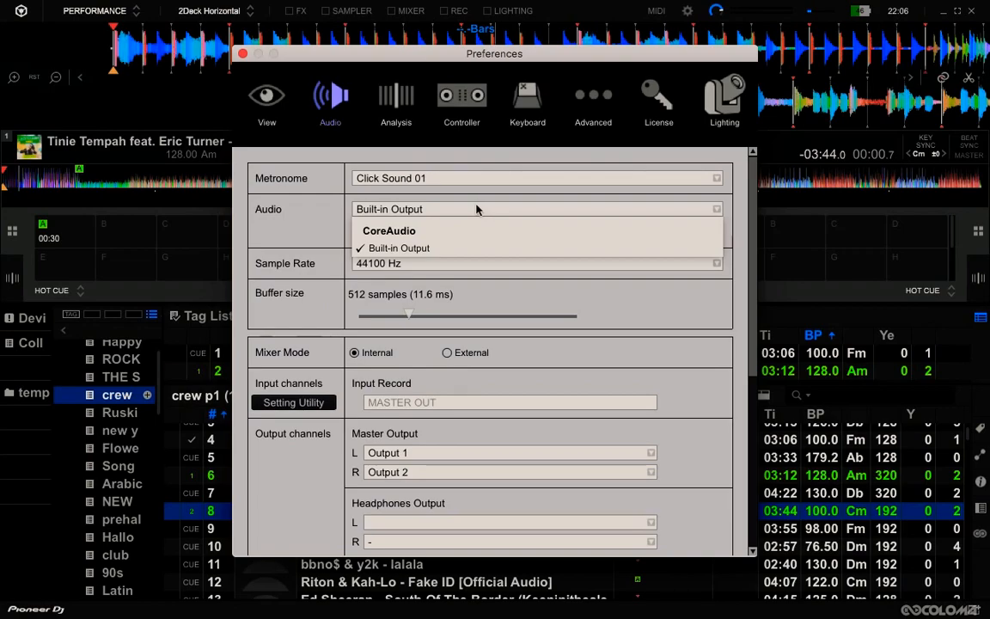
pyautogui.click(477, 209)
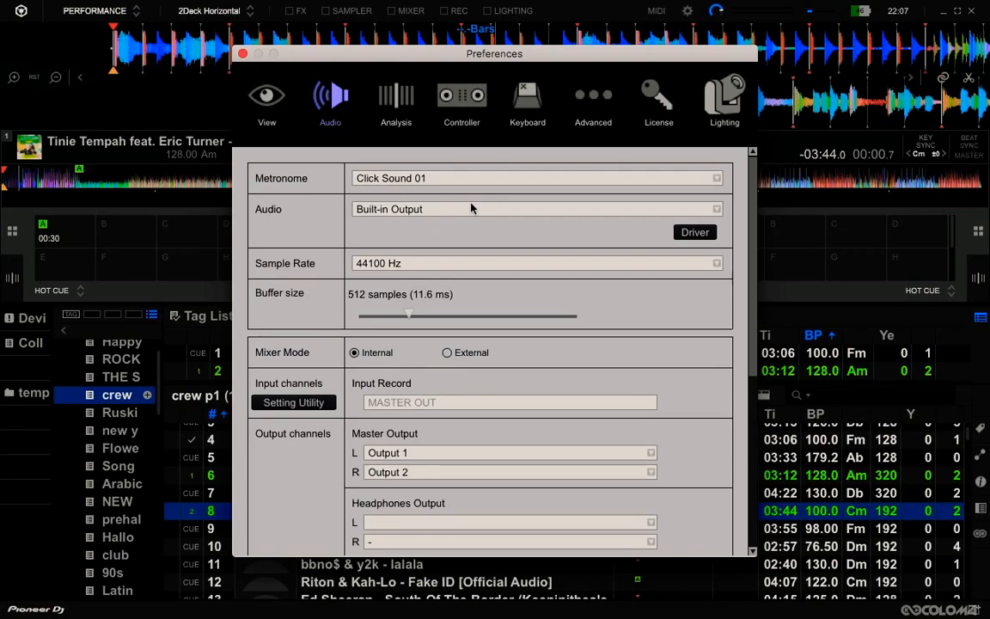
pyautogui.click(471, 209)
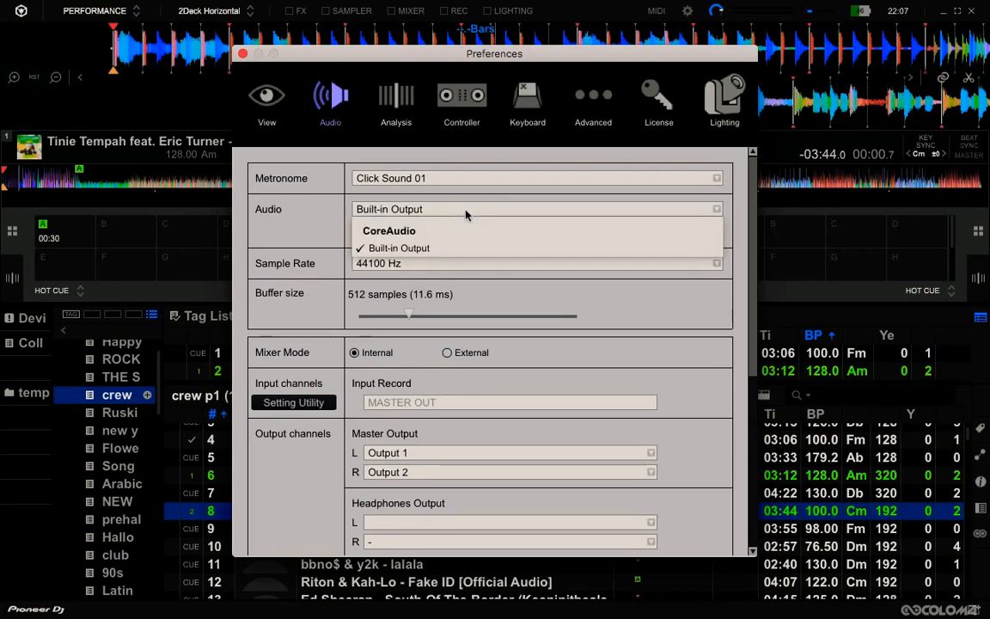
pyautogui.click(465, 215)
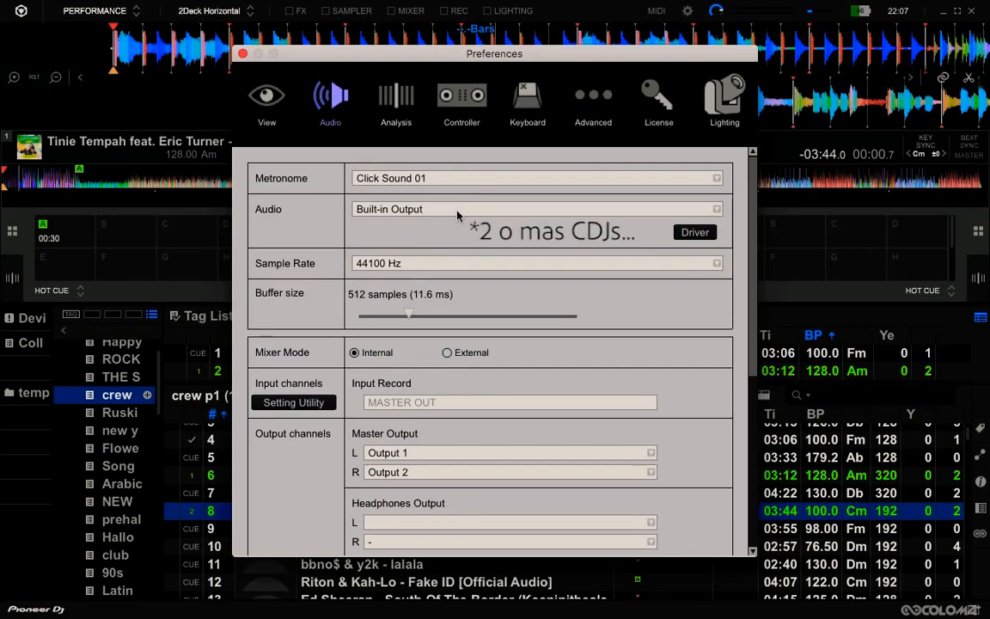
pyautogui.click(457, 212)
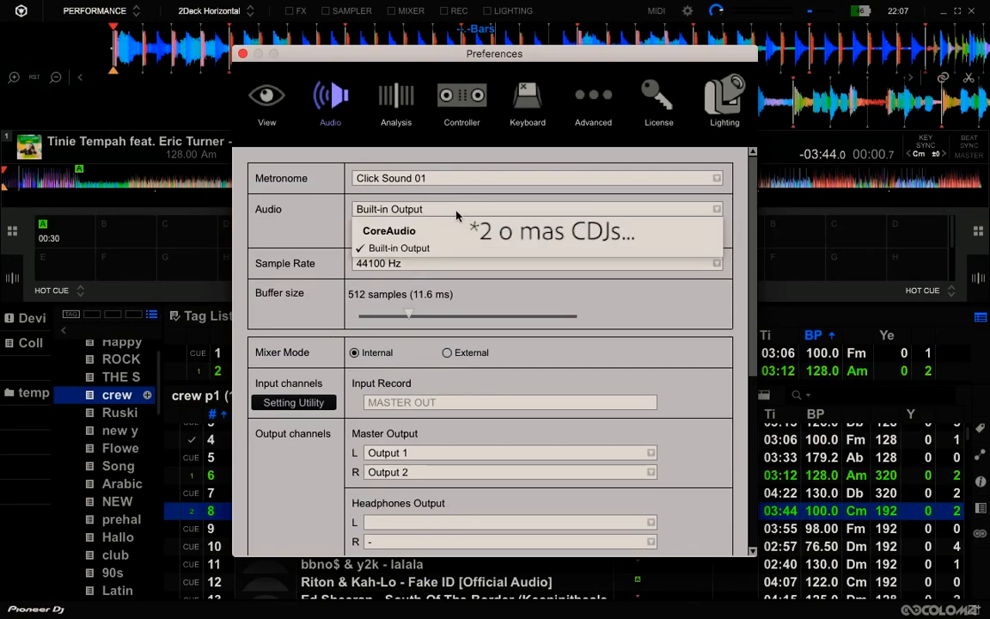
pyautogui.click(458, 212)
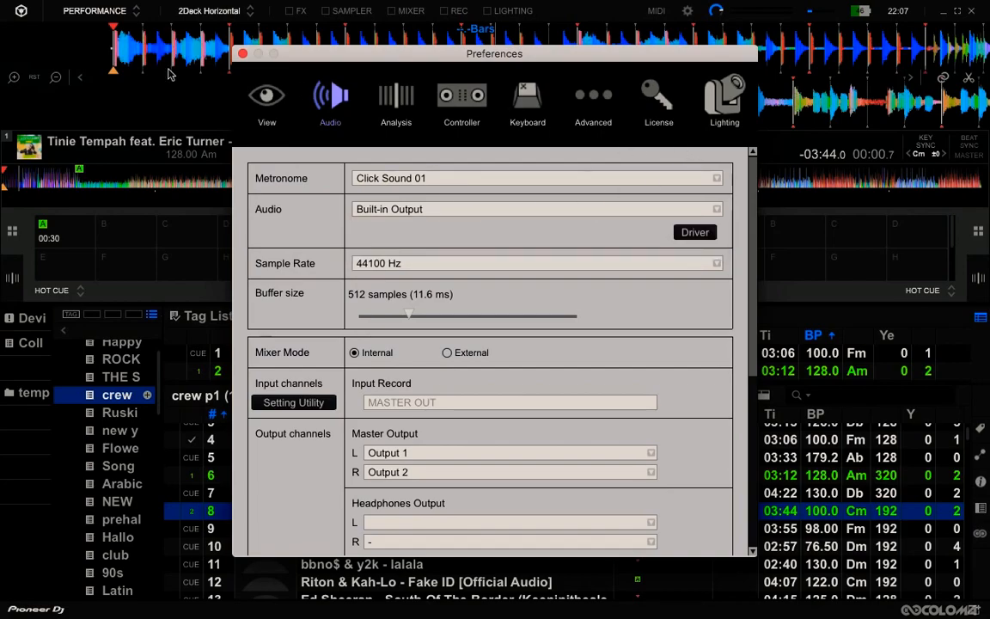
# Step: Close the preferences, minimize rekordbox, and launch CDJXDJ_Aggregator_103.app from the desktop, dismissing its dialog
pyautogui.click(242, 53)
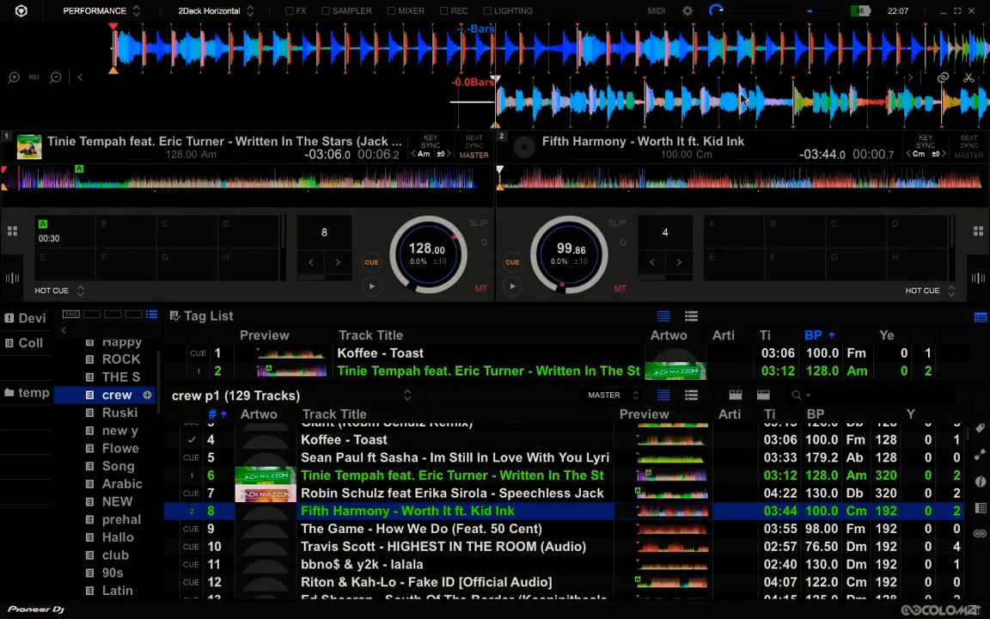
pyautogui.click(945, 13)
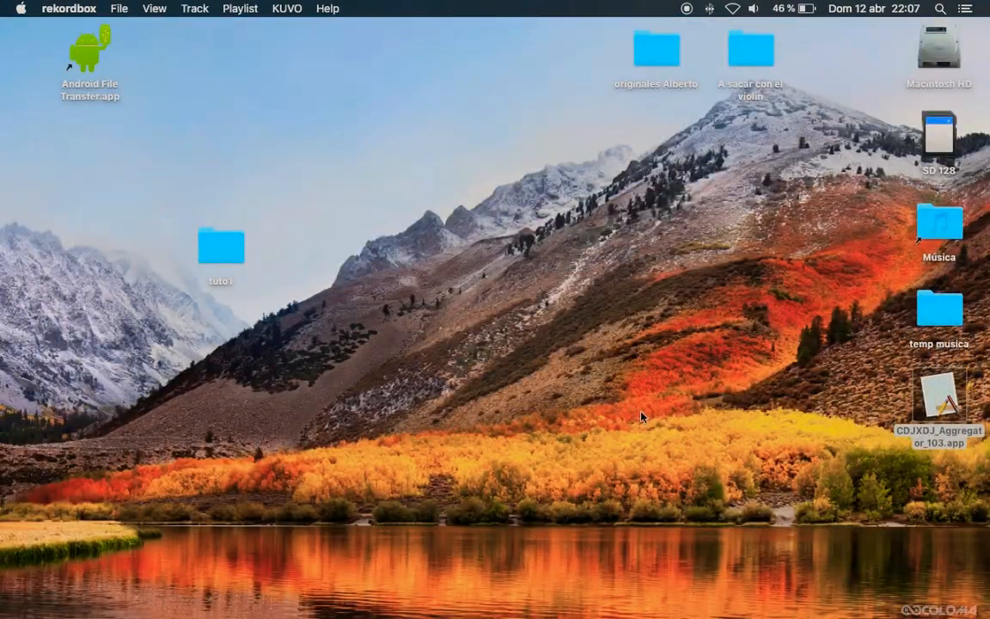
pyautogui.doubleClick(939, 398)
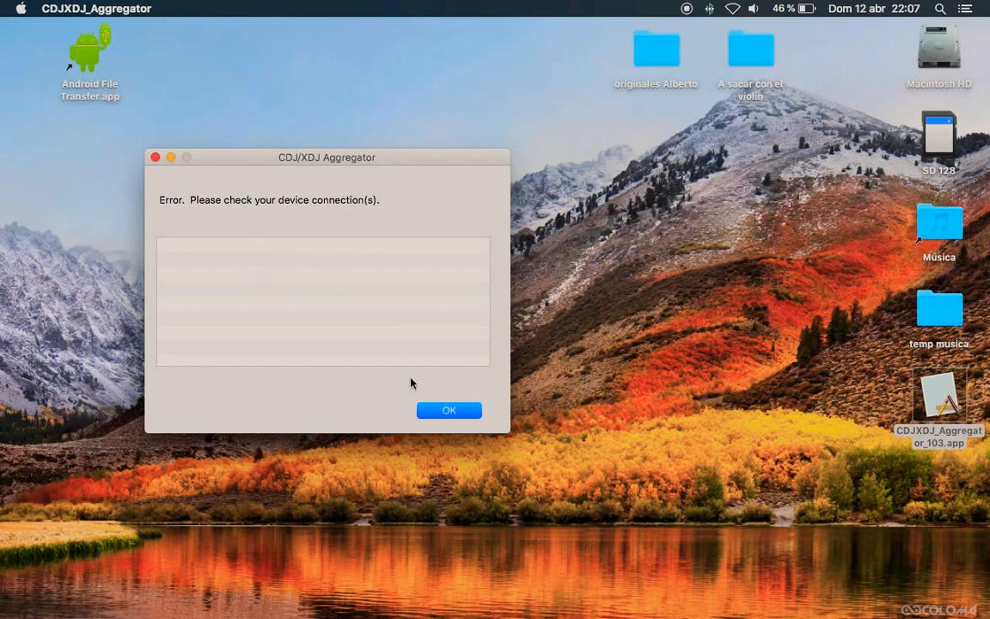
pyautogui.click(434, 412)
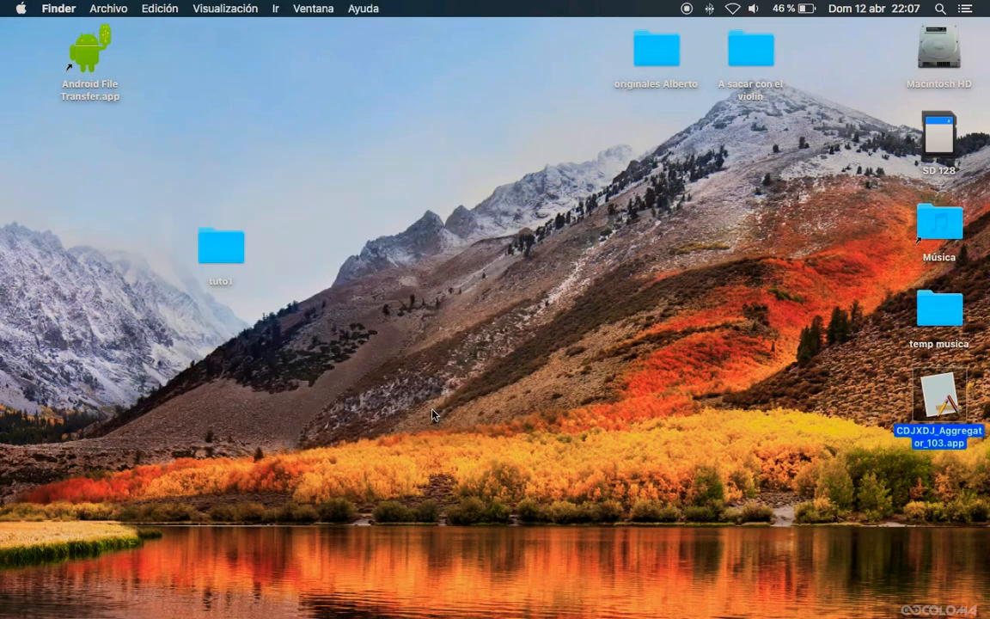
# Step: Return to rekordbox, reopen the Audio preferences and select Built-in Output as the audio device
pyautogui.moveTo(894, 606)
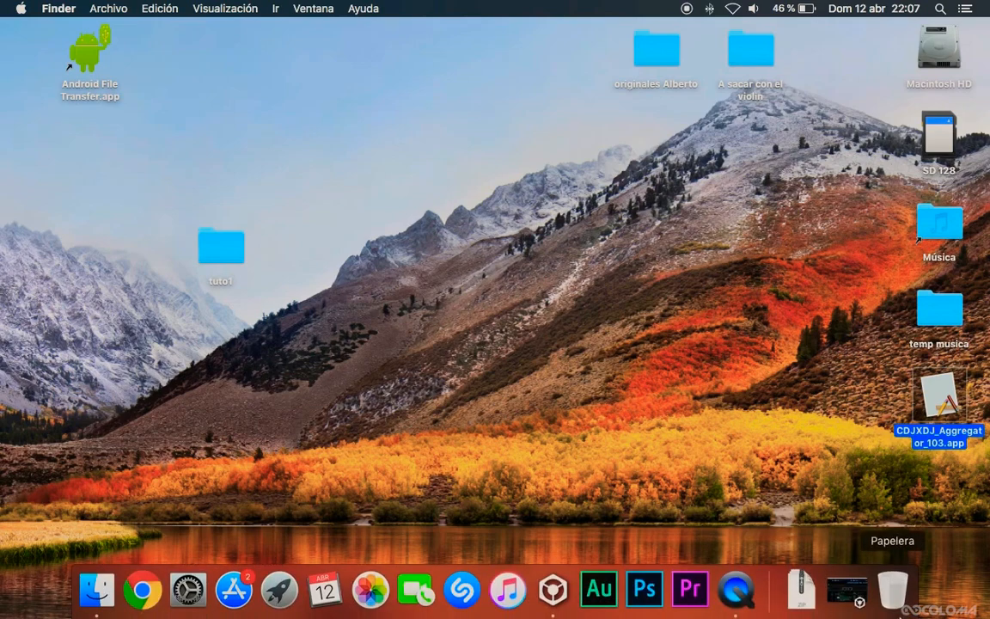
pyautogui.click(857, 598)
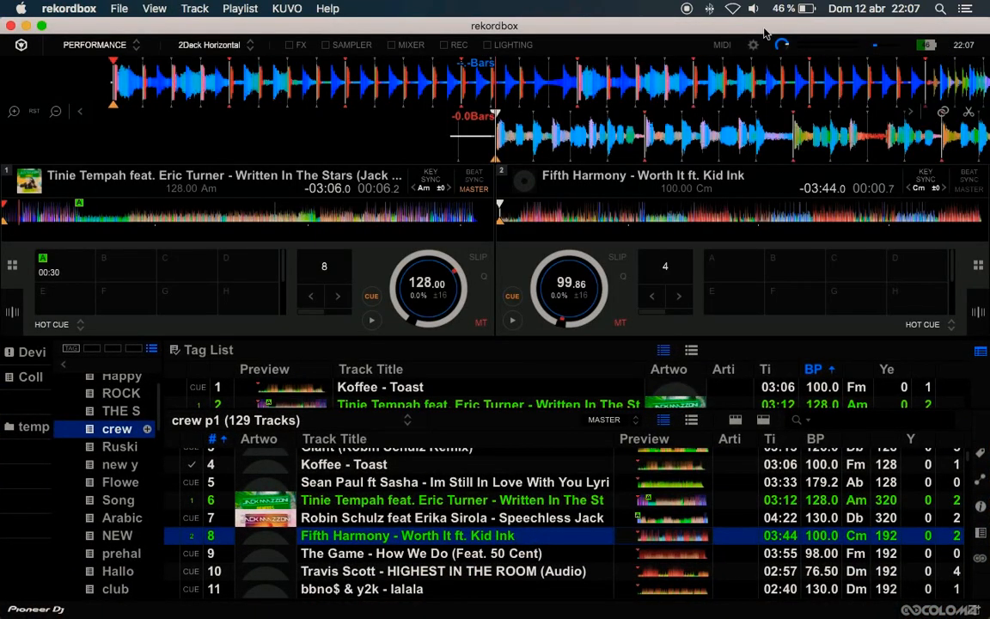
pyautogui.click(756, 46)
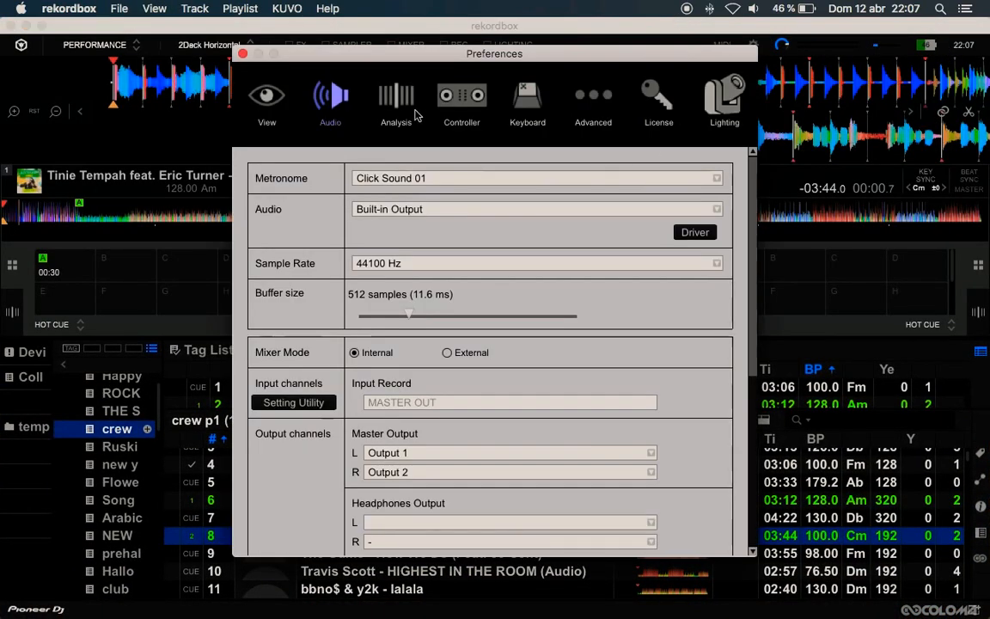
pyautogui.click(403, 211)
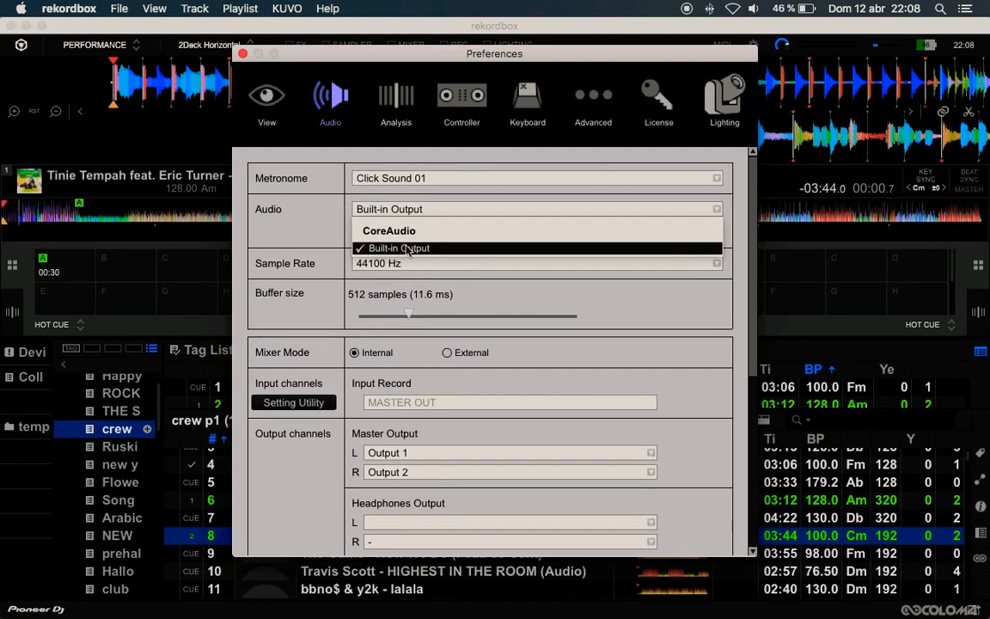
pyautogui.click(408, 249)
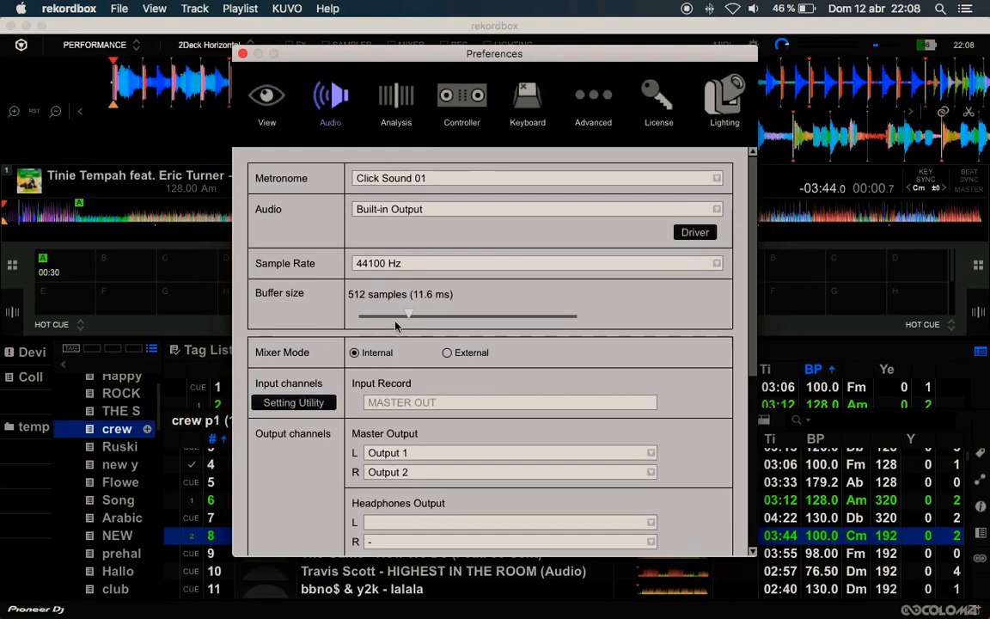
# Step: Try the External mixer mode, review its per-deck output channels, and switch back to Internal
pyautogui.scroll(-1, 427, 279)
pyautogui.scroll(-1, 427, 280)
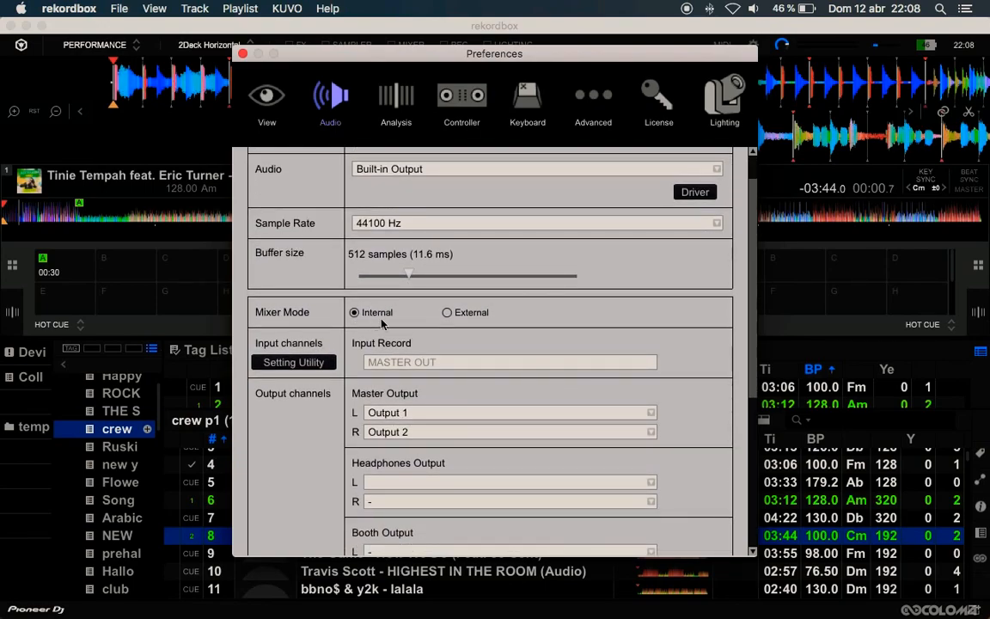
pyautogui.click(446, 313)
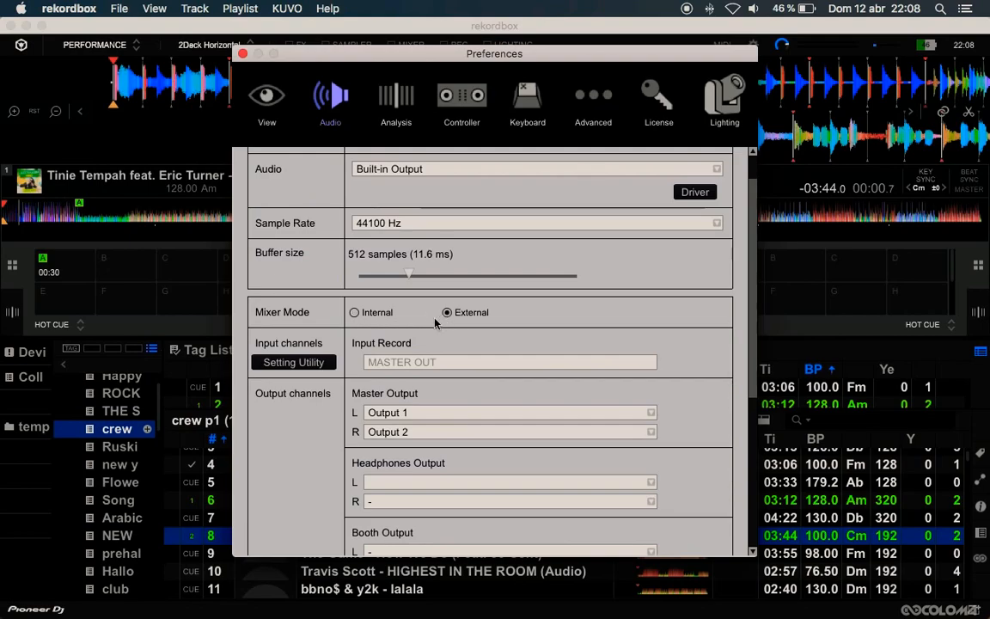
pyautogui.scroll(2, 425, 315)
pyautogui.scroll(-6, 422, 313)
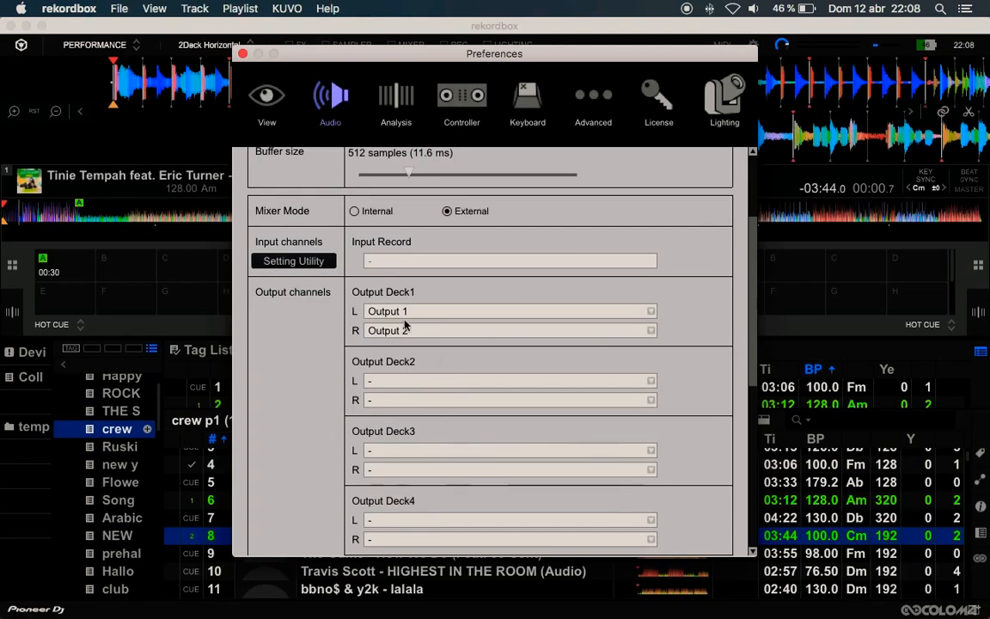
pyautogui.click(353, 211)
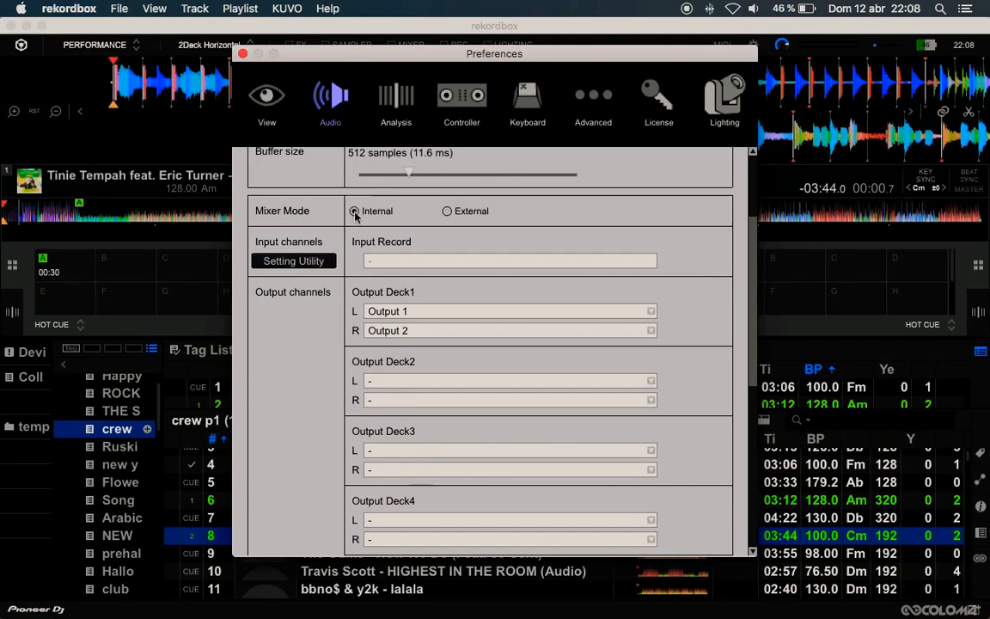
# Step: Examine the Headphones and Booth outputs, the Preview volume and the Control Device Information in the Audio preferences
pyautogui.scroll(-1, 624, 432)
pyautogui.scroll(-5, 624, 431)
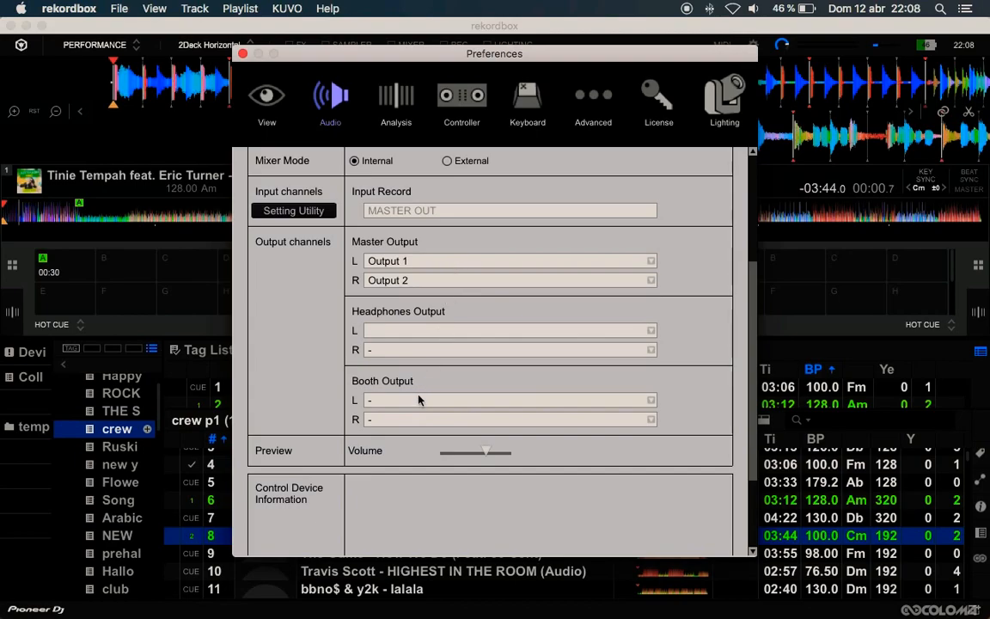
pyautogui.scroll(-4, 417, 402)
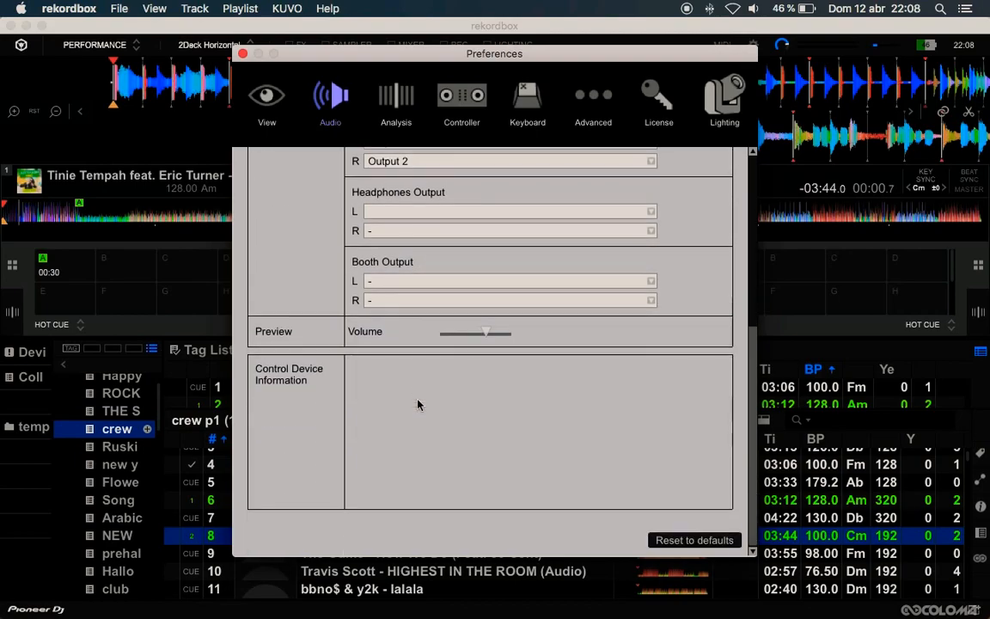
pyautogui.scroll(10, 418, 404)
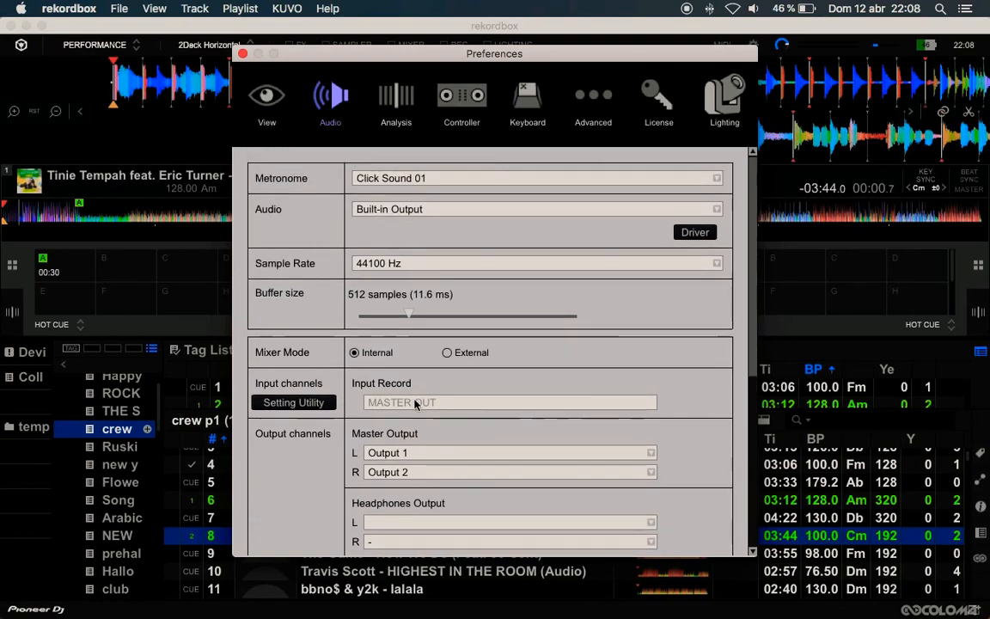
# Step: Open the Analysis preferences, view the BPM Range choices, and toggle BPM / Grid and KEY off and on again
pyautogui.click(398, 104)
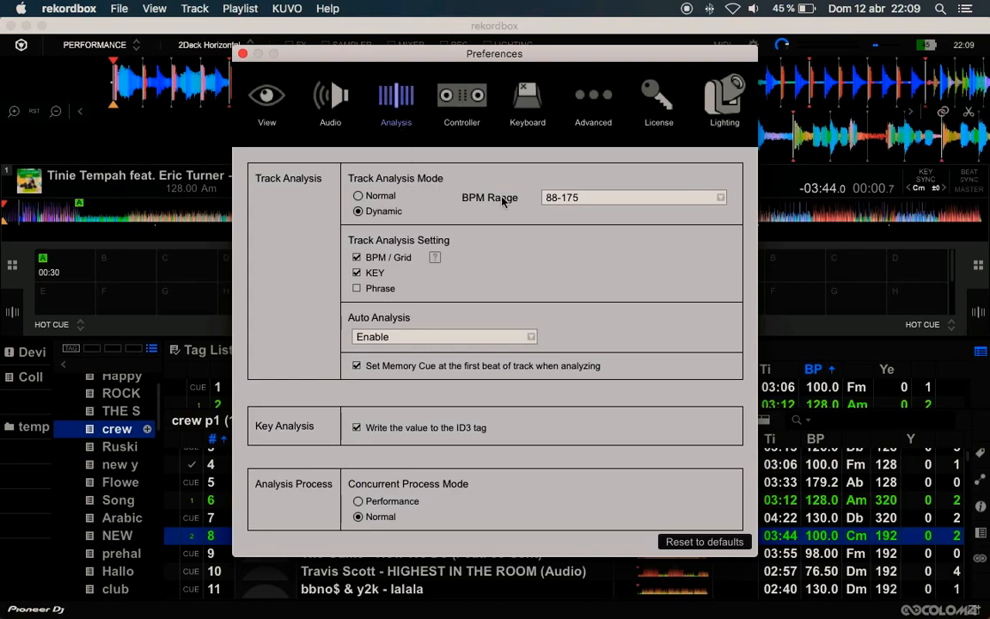
pyautogui.click(601, 198)
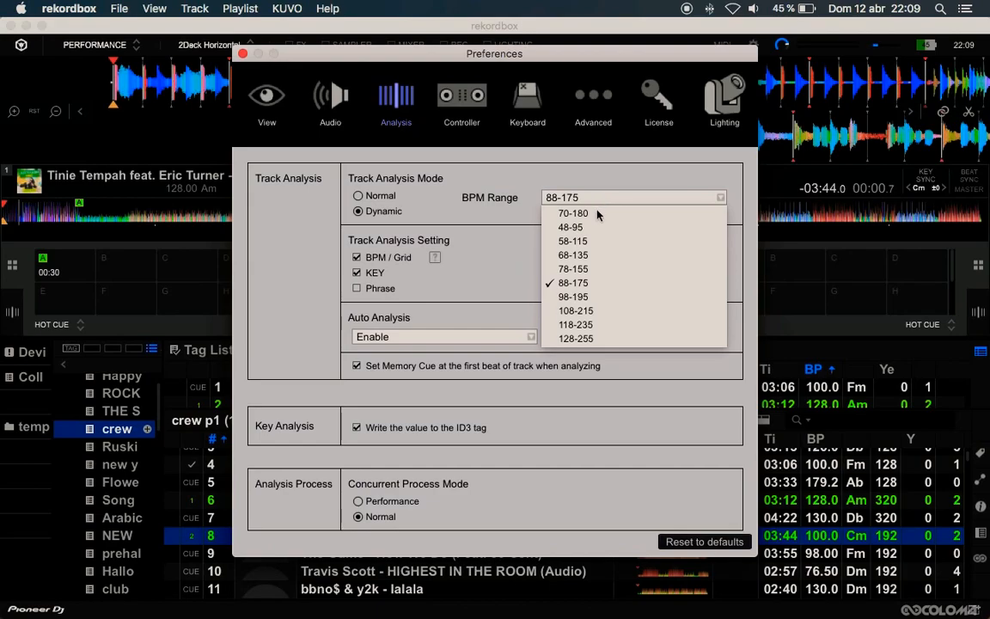
pyautogui.click(488, 260)
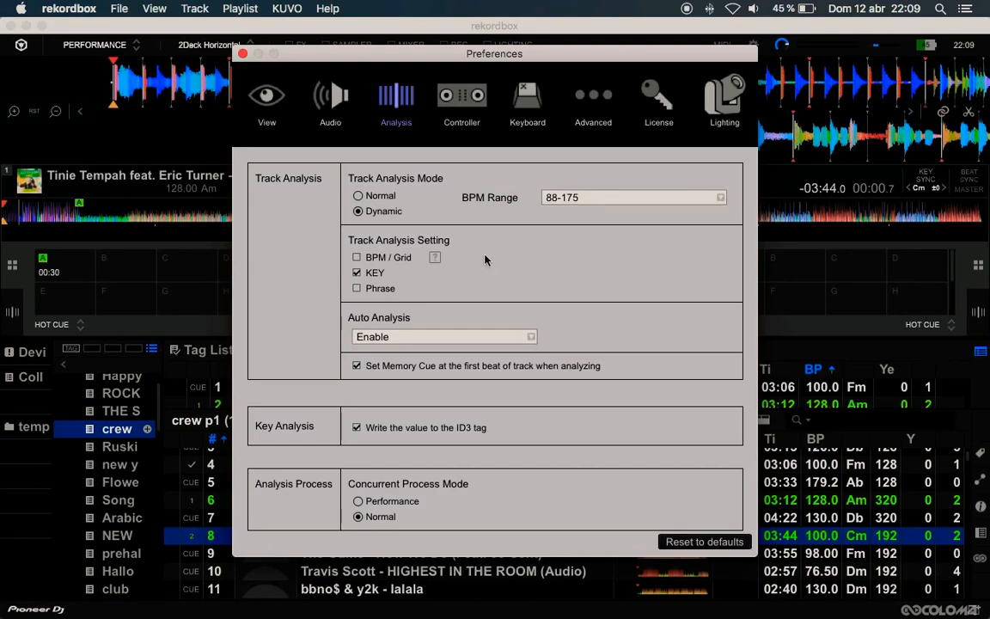
pyautogui.click(375, 258)
pyautogui.click(370, 275)
pyautogui.click(368, 275)
# Step: Leaving Auto Analysis on Enable, turn on Phrase analysis and try the Performance concurrent process mode, restoring Normal
pyautogui.click(432, 337)
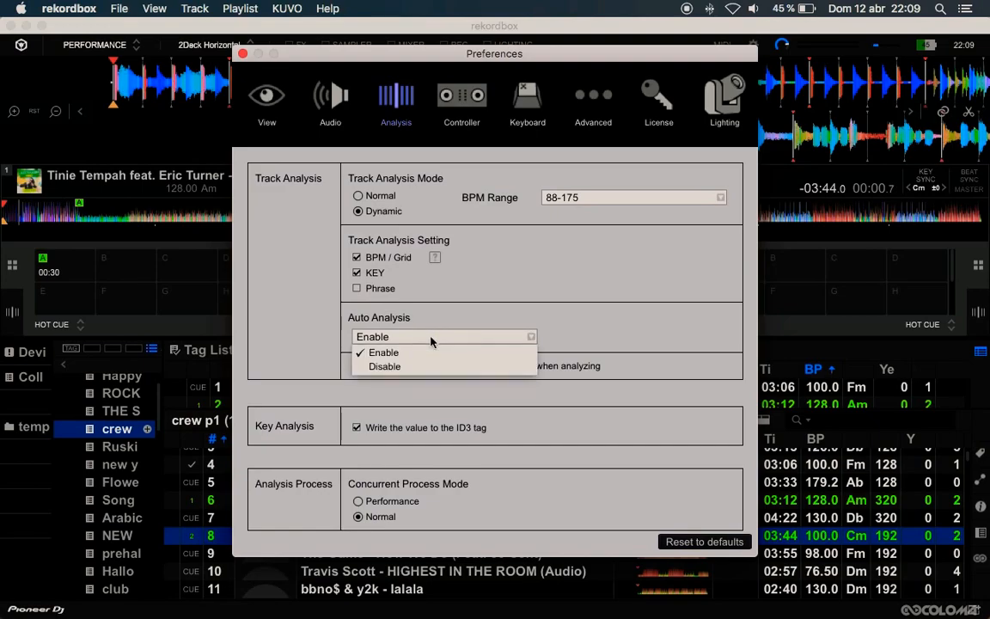
pyautogui.click(431, 335)
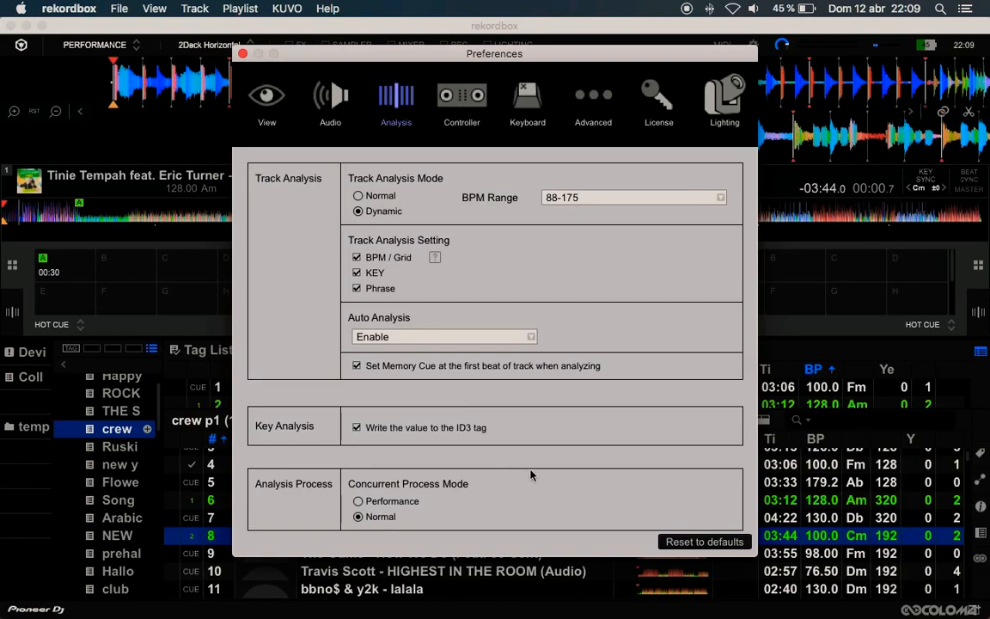
pyautogui.click(375, 503)
pyautogui.click(382, 518)
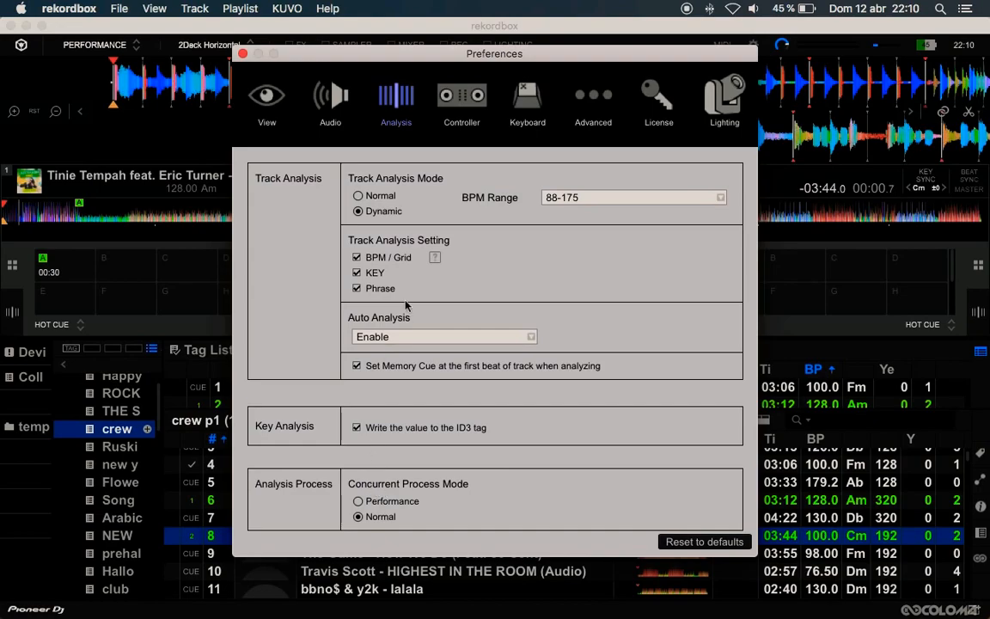
# Step: Open the Controller preferences for the decks and enable Instant Doubles in the Load Setting
pyautogui.click(463, 102)
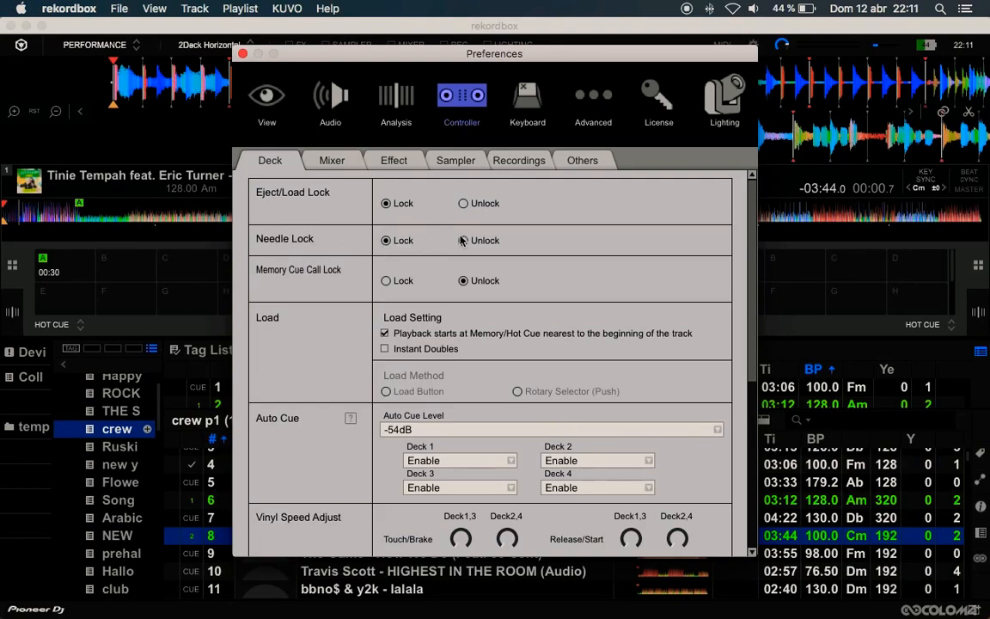
pyautogui.scroll(-1, 357, 247)
pyautogui.scroll(-5, 357, 246)
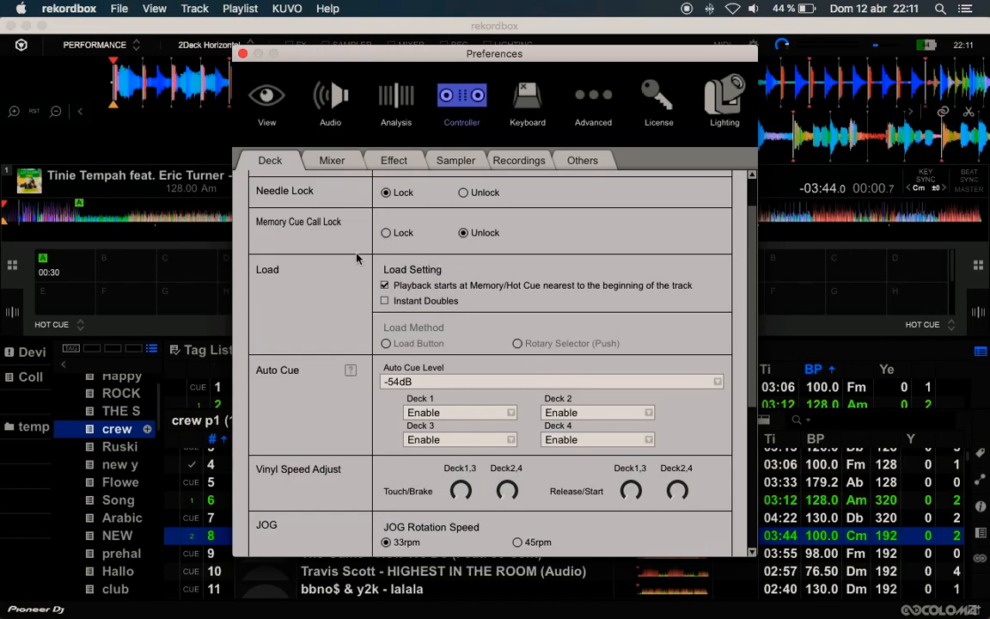
pyautogui.scroll(-1, 414, 280)
pyautogui.click(385, 293)
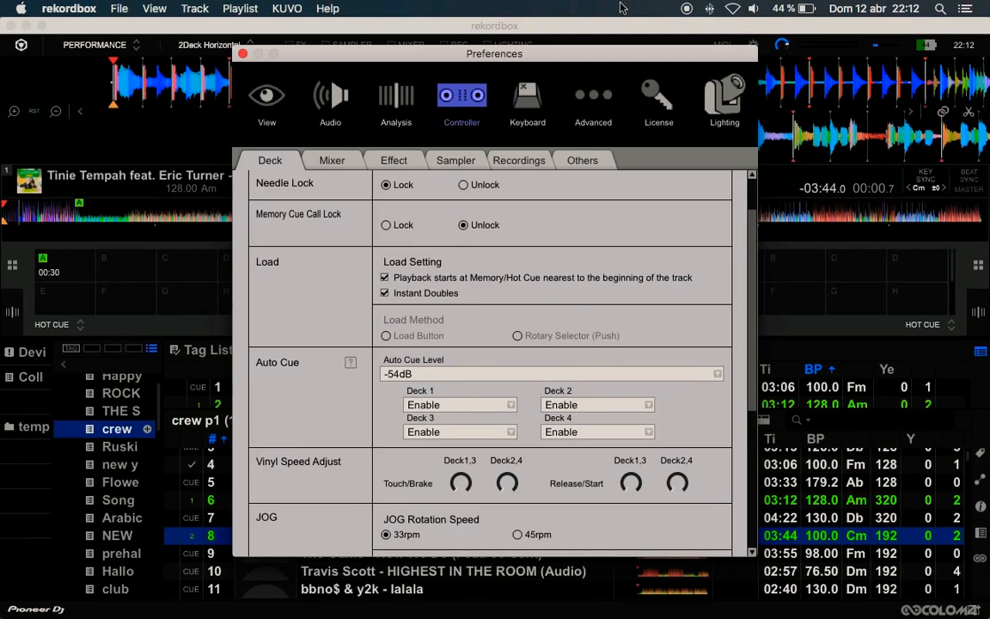
# Step: Examine the Auto Cue, Vinyl Speed Adjust and JOG settings in the Deck controller preferences
pyautogui.scroll(-1, 466, 312)
pyautogui.scroll(-3, 467, 312)
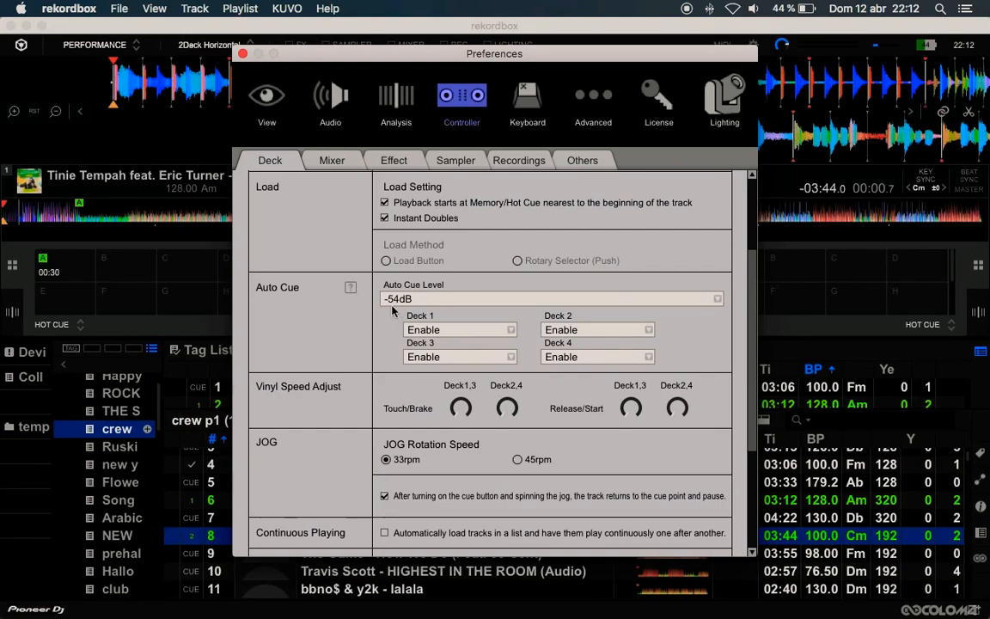
pyautogui.scroll(-2, 387, 321)
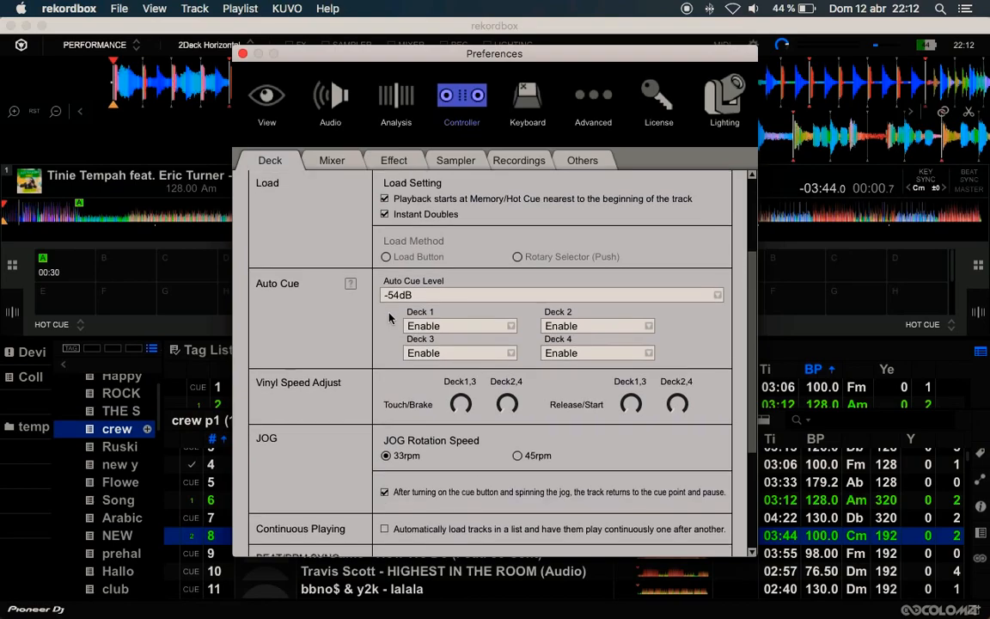
pyautogui.scroll(-5, 384, 325)
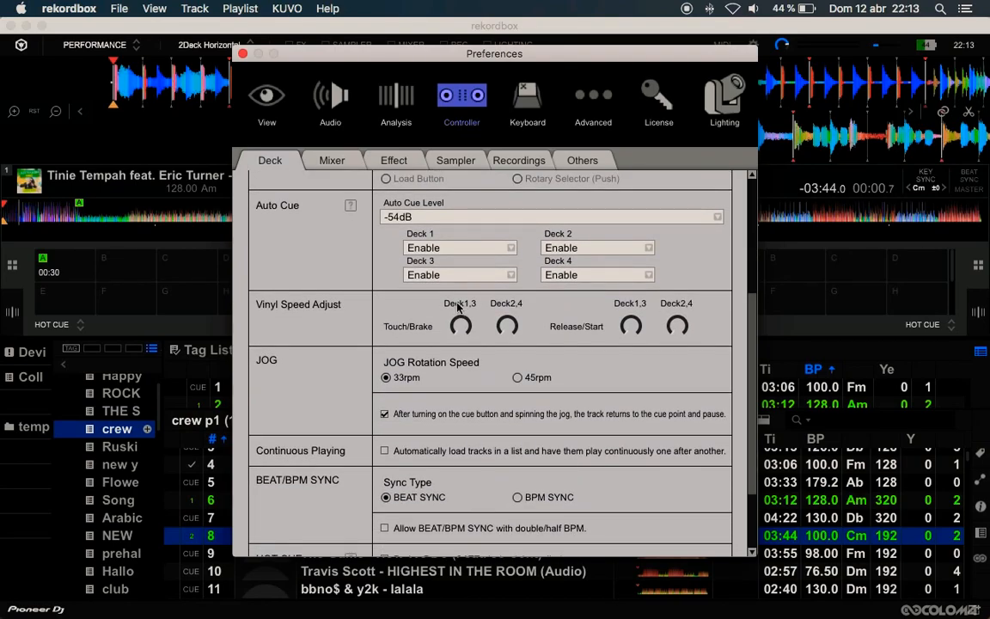
pyautogui.click(449, 321)
pyautogui.moveTo(449, 321); pyautogui.dragTo(470, 265)
pyautogui.moveTo(647, 331); pyautogui.dragTo(705, 364)
# Step: Try BPM SYNC as the deck Sync Type, restoring BEAT SYNC
pyautogui.scroll(-4, 459, 400)
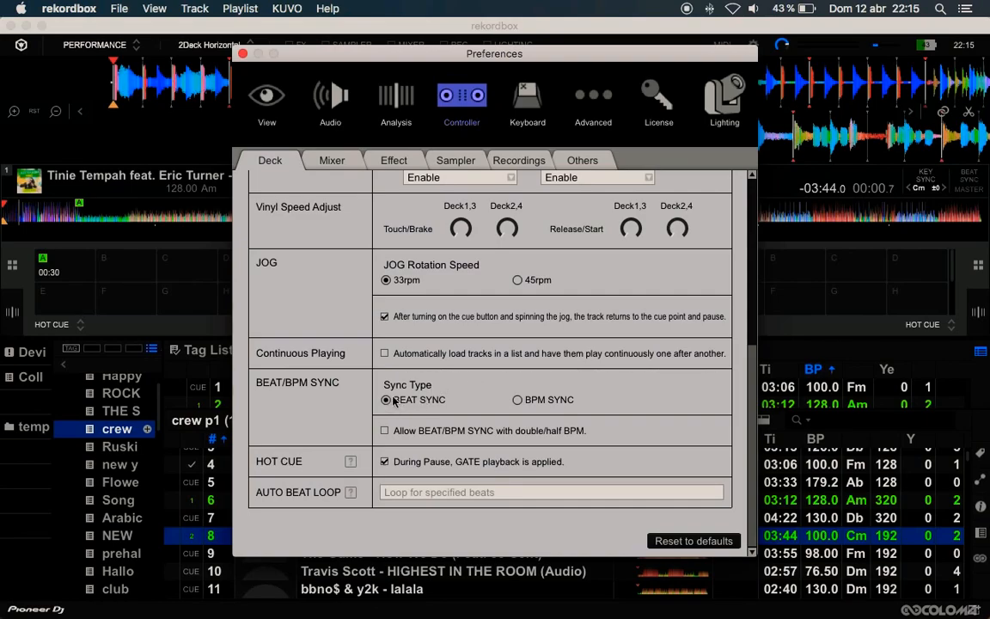
pyautogui.click(519, 401)
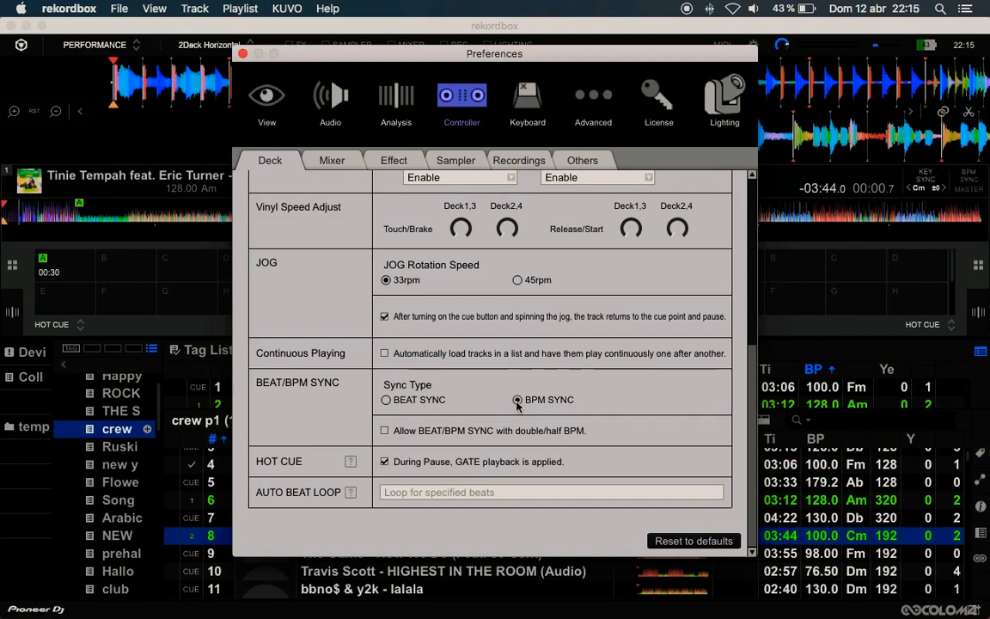
pyautogui.click(387, 401)
# Step: Open the Mixer controller preferences and try an Output Level Headroom of -15dB, restoring NONE
pyautogui.click(336, 163)
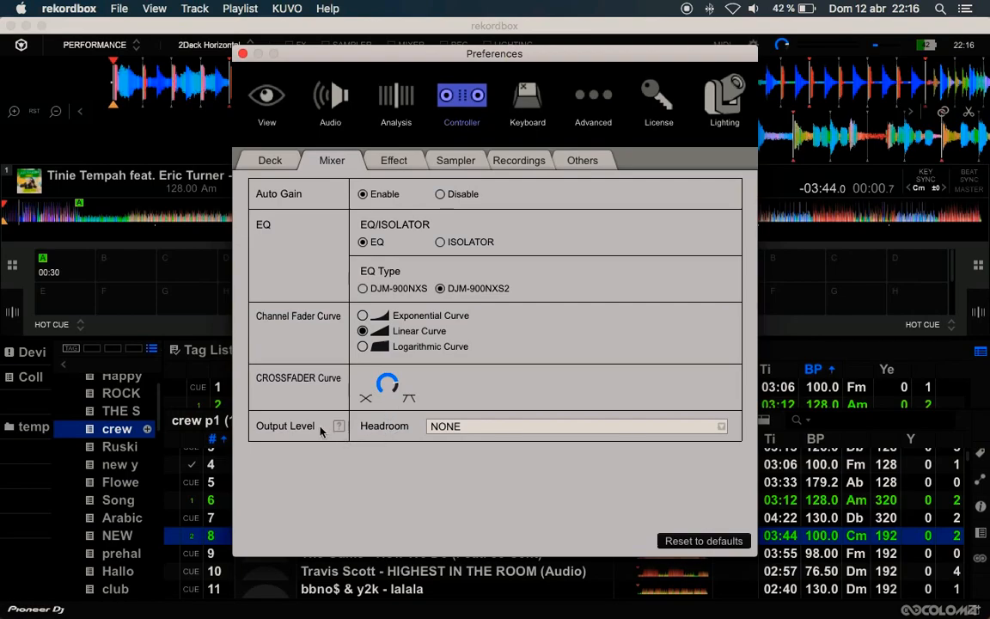
pyautogui.click(456, 426)
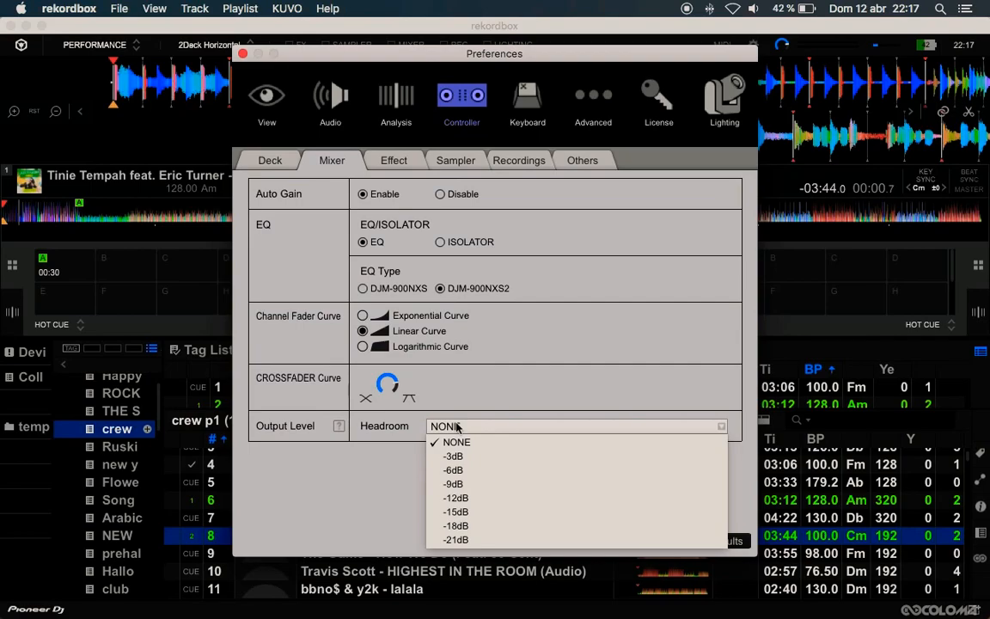
pyautogui.click(469, 513)
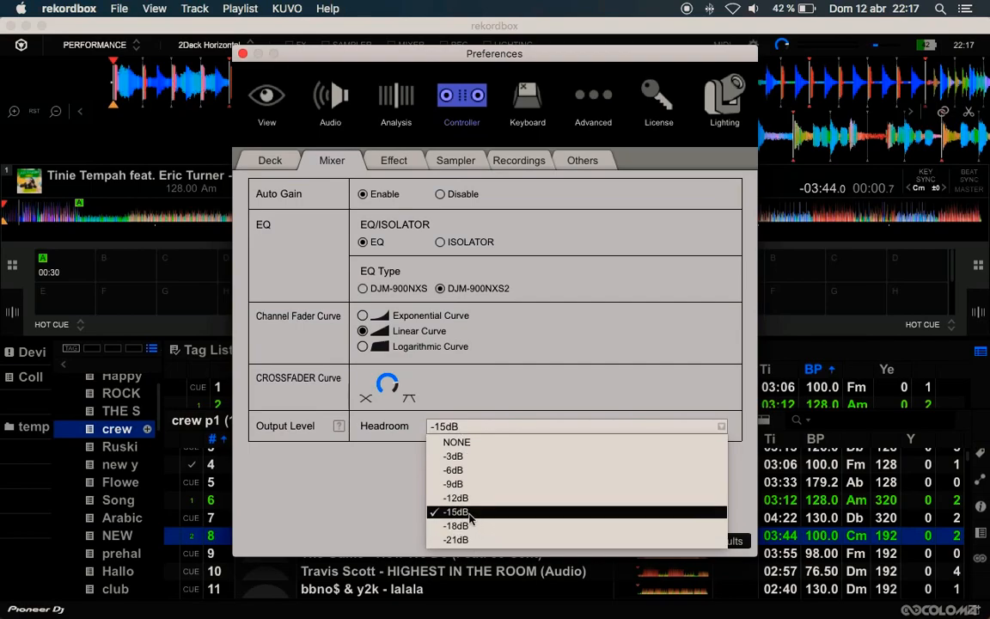
pyautogui.click(469, 513)
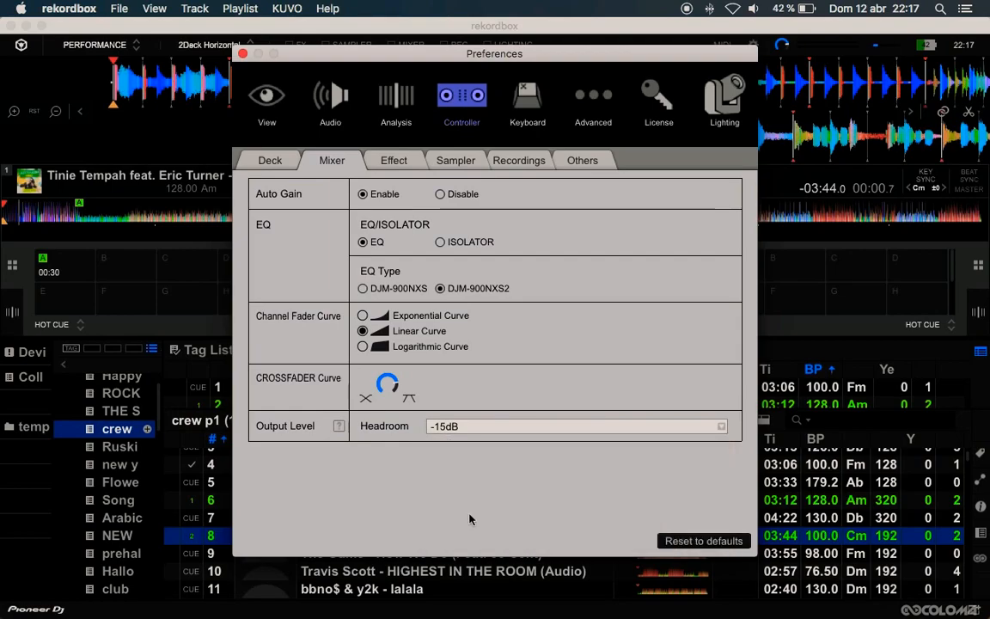
pyautogui.click(517, 427)
pyautogui.click(514, 445)
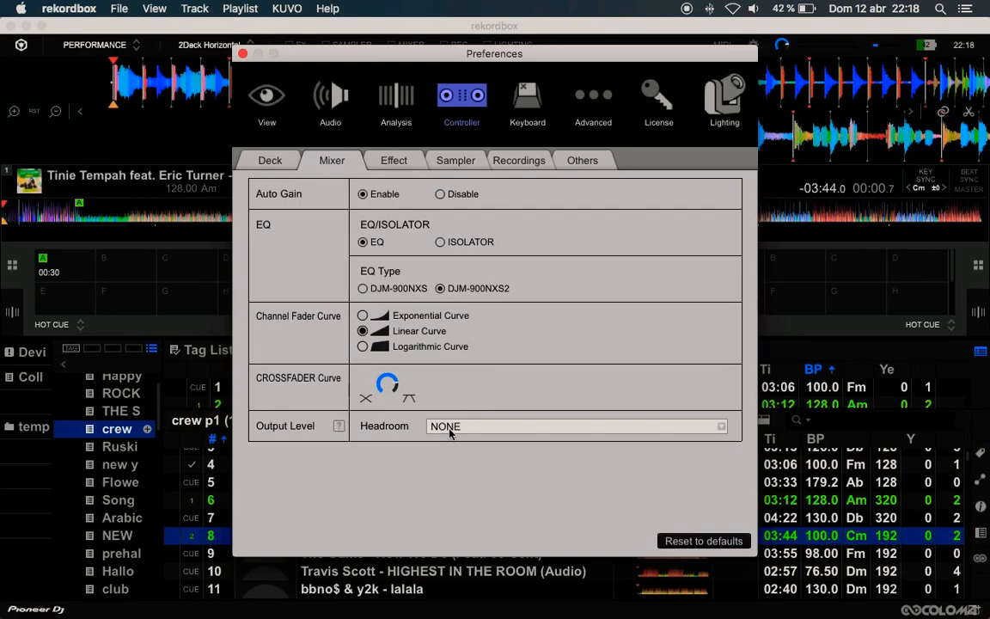
# Step: Examine the Effect, Sampler, Recordings and Others settings in the Controller preferences
pyautogui.click(392, 162)
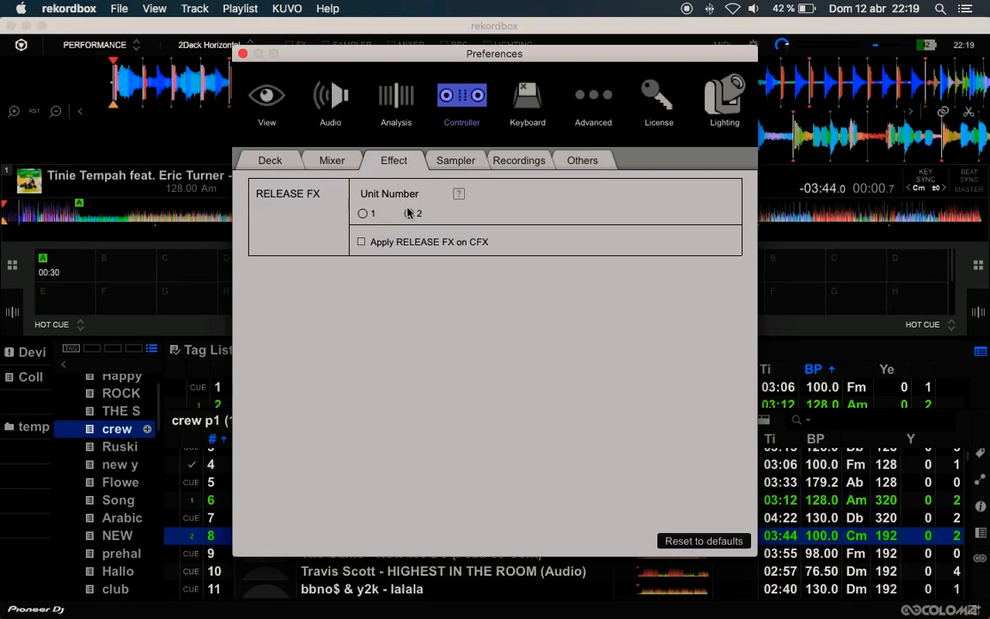
pyautogui.click(444, 162)
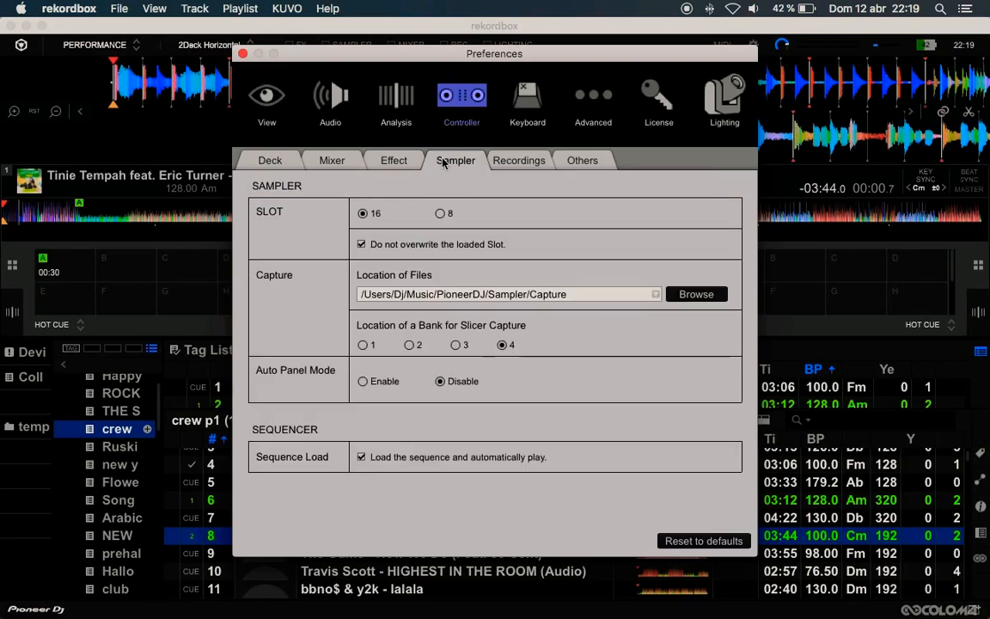
pyautogui.click(505, 160)
pyautogui.scroll(-3, 455, 258)
pyautogui.scroll(3, 452, 259)
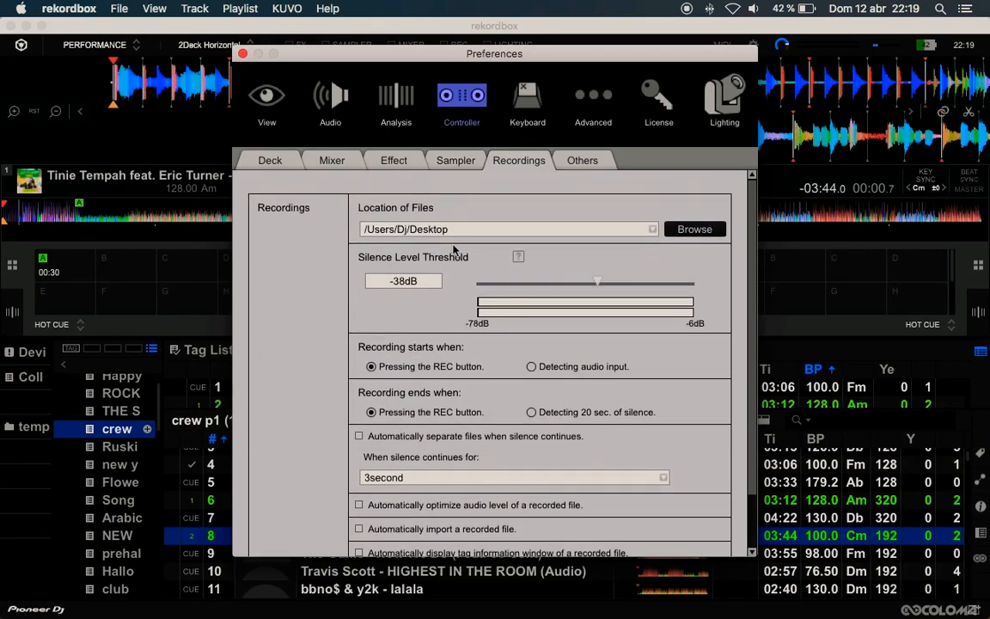
pyautogui.click(571, 161)
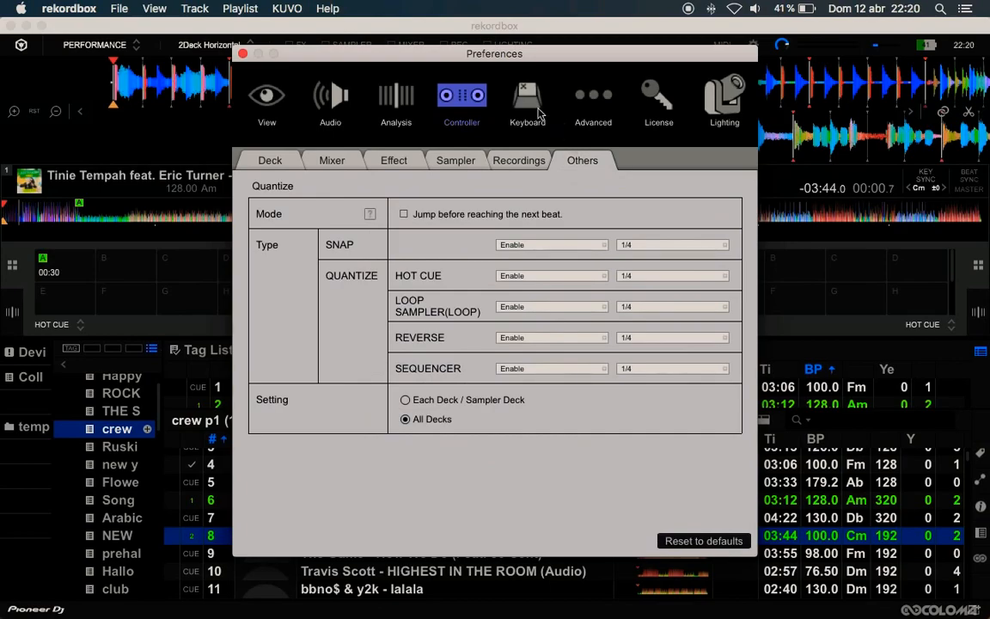
# Step: Open the Keyboard preferences and view the available mapping presets, keeping None (Preset)
pyautogui.click(537, 110)
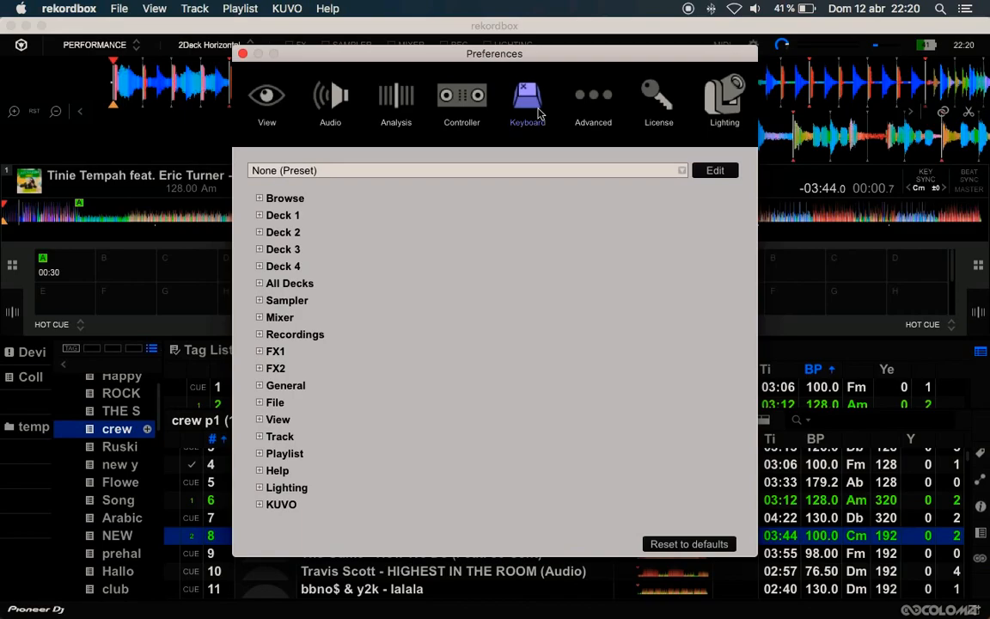
pyautogui.click(487, 172)
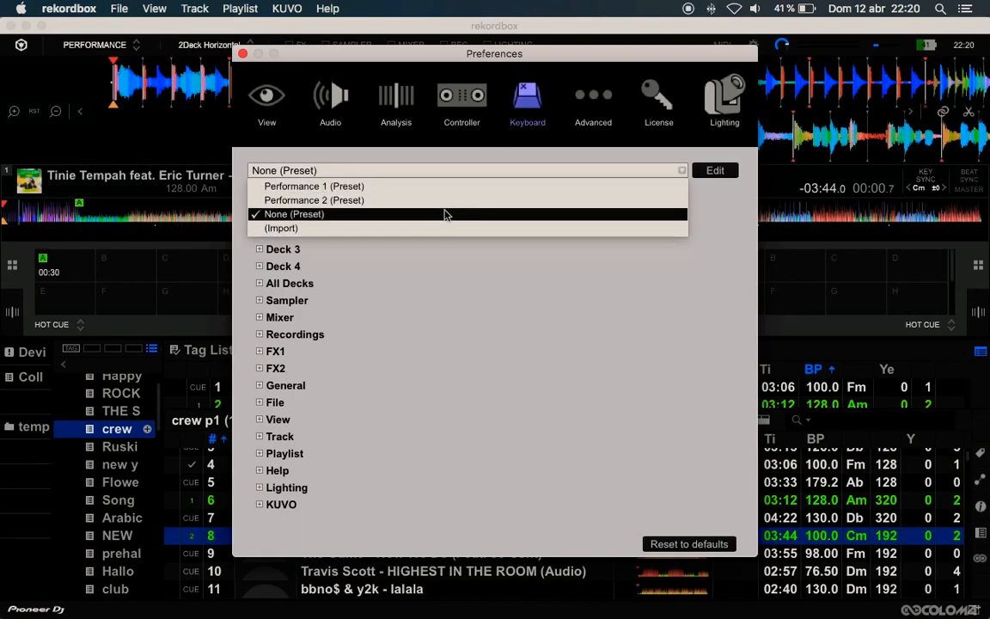
pyautogui.click(446, 215)
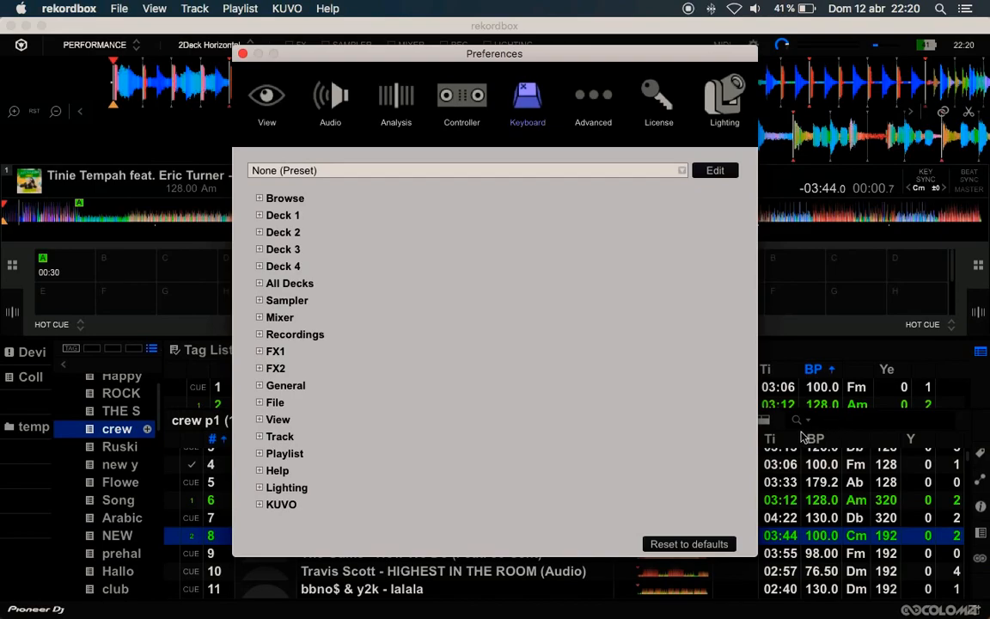
pyautogui.click(302, 171)
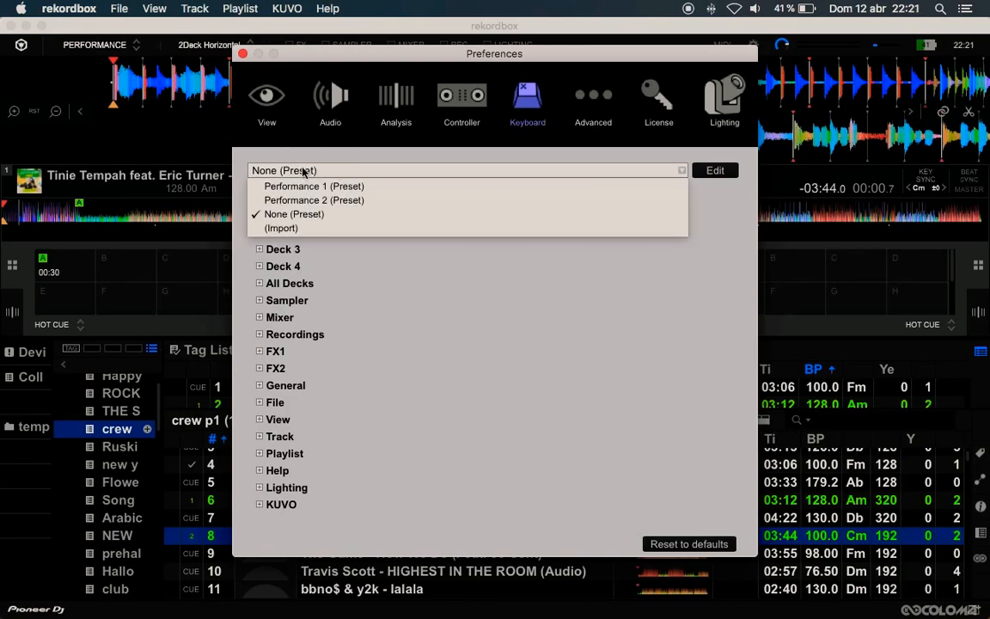
pyautogui.click(297, 214)
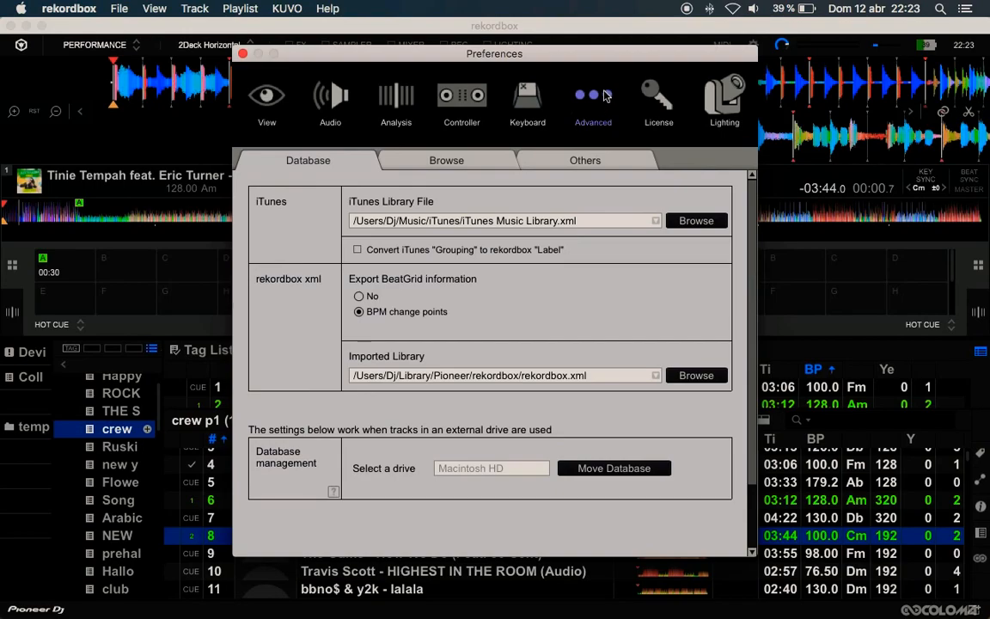
# Step: View the Browse and Others settings of the Advanced preferences, and close the Preferences window
pyautogui.click(447, 161)
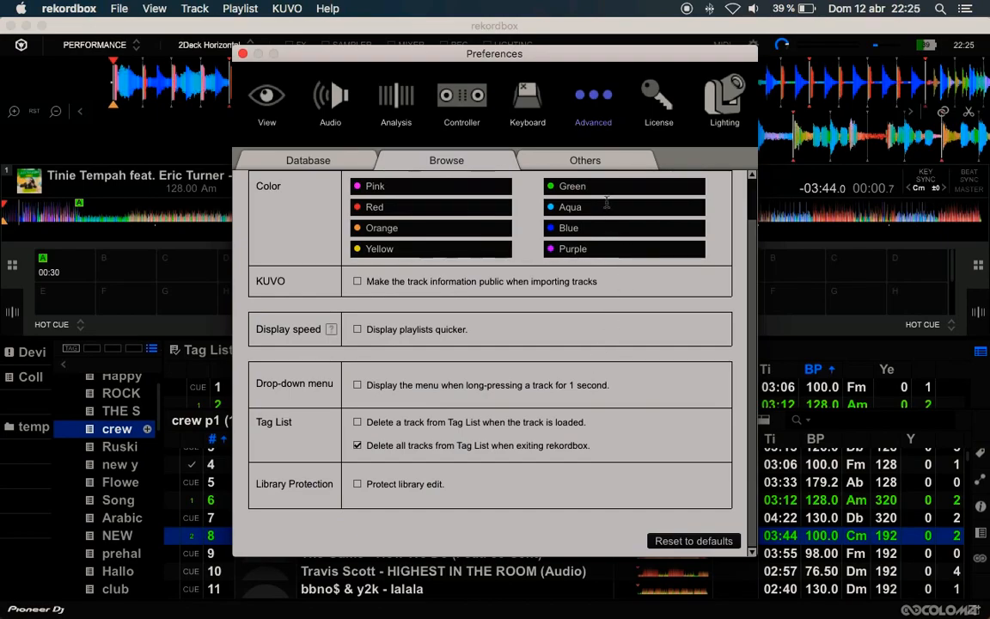
pyautogui.click(593, 160)
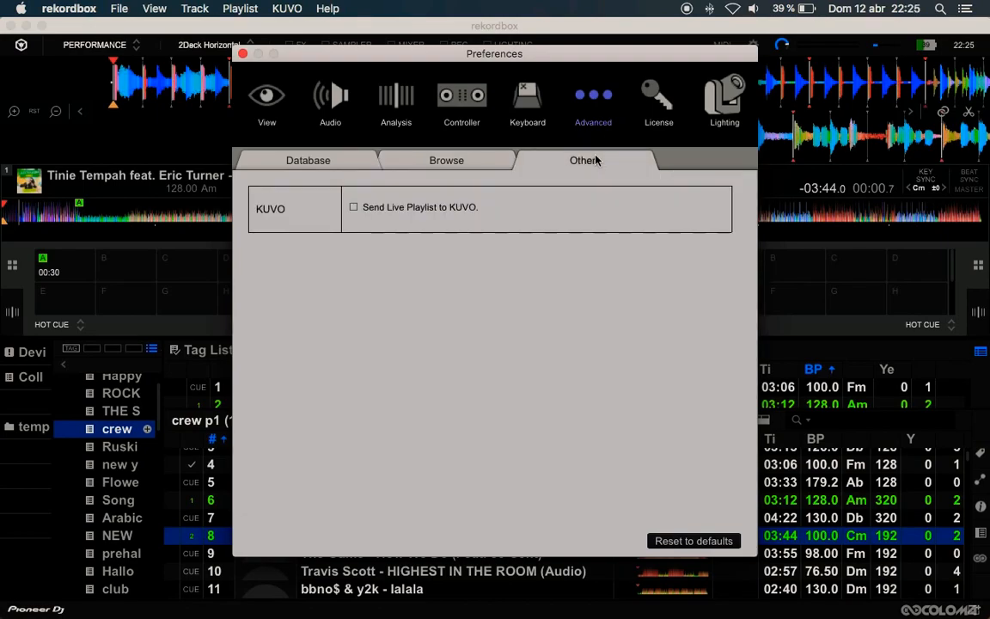
pyautogui.click(243, 55)
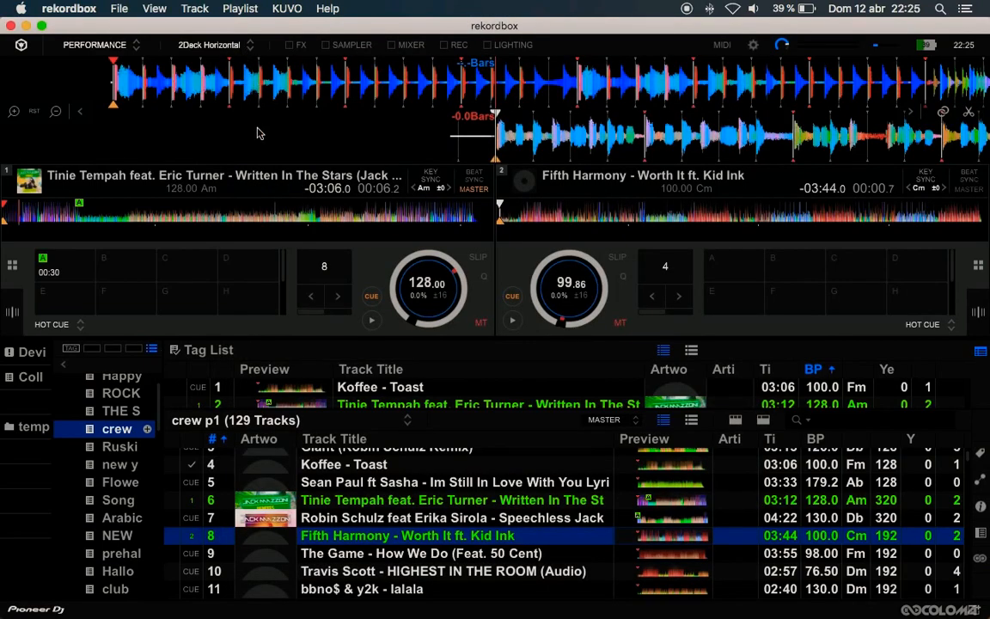